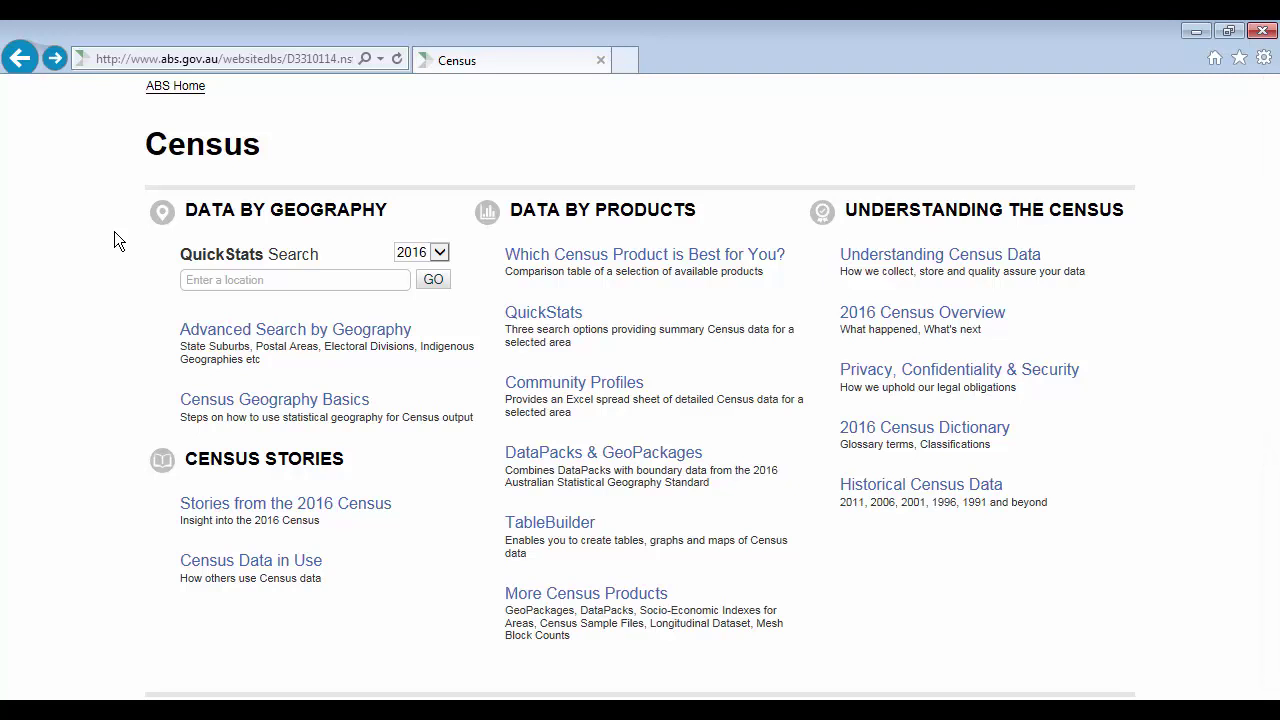
Open the DataPacks & GeoPackages page and read through its DataPacks and GeoPackages descriptions.
{"action": "left_click", "coordinate": [600, 466]}
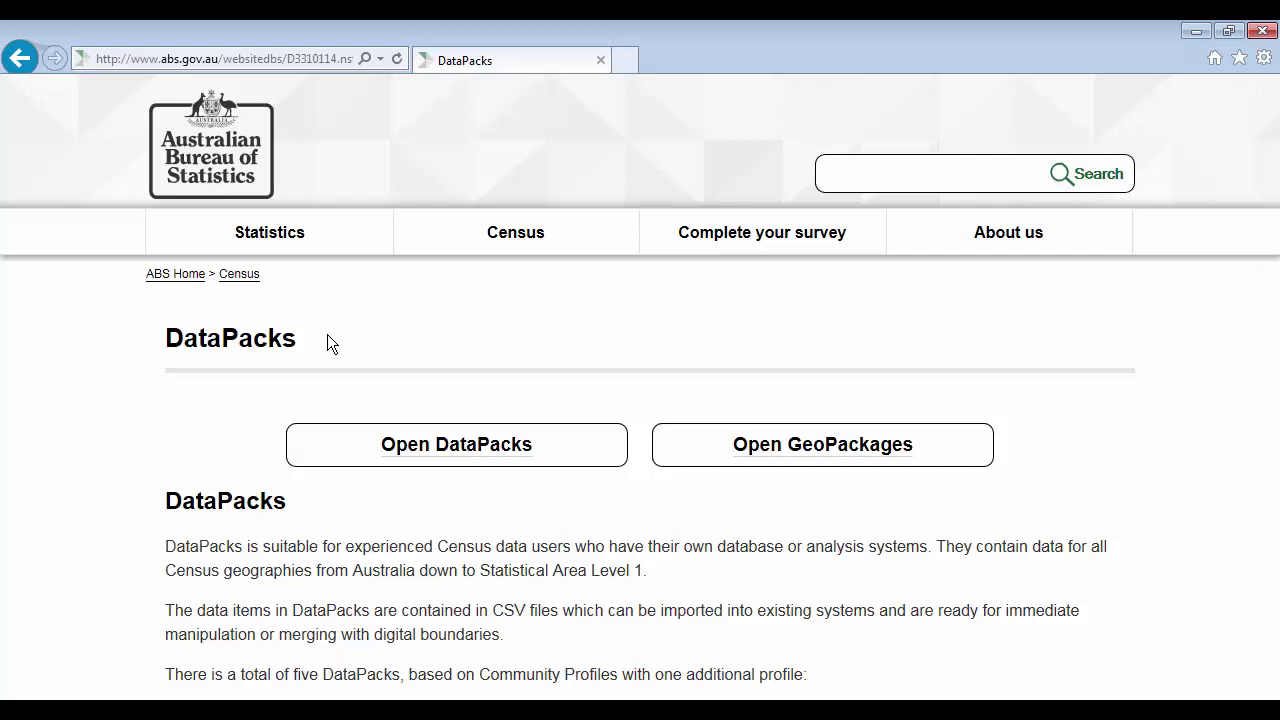
{"action": "scroll", "coordinate": [327, 334], "scroll_direction": "down", "scroll_amount": 3}
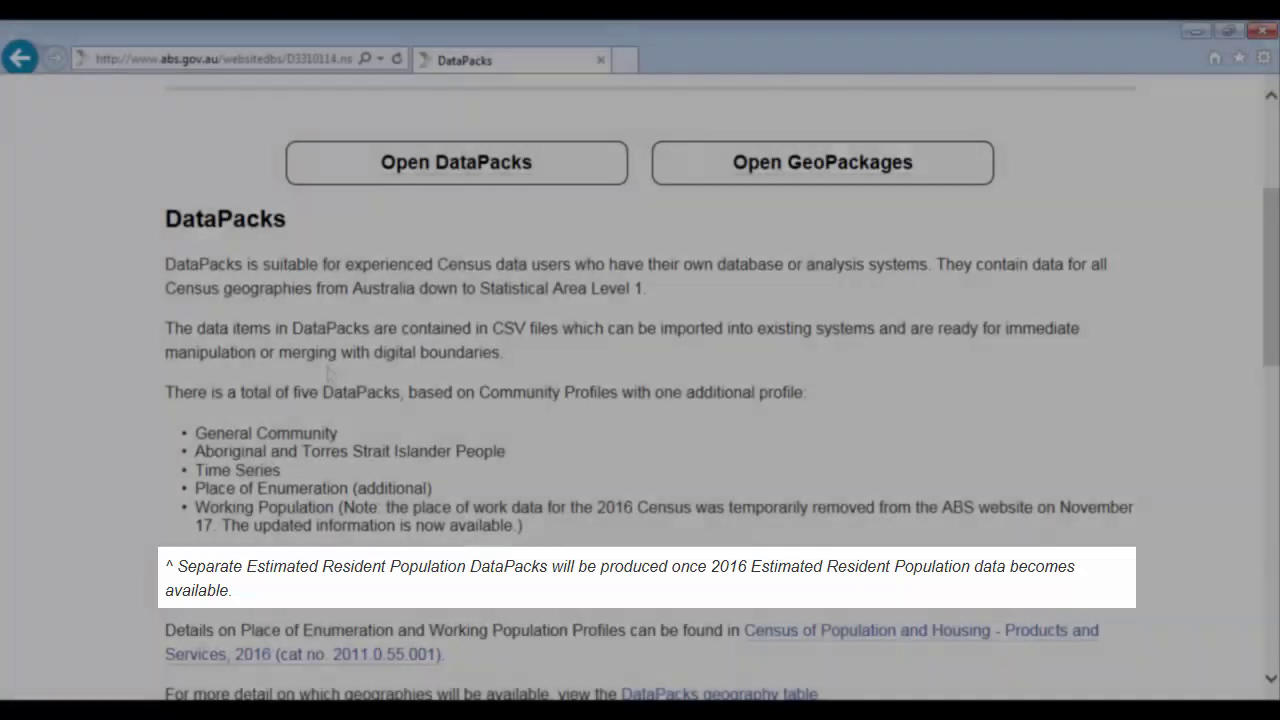
{"action": "scroll", "coordinate": [328, 368], "scroll_direction": "down", "scroll_amount": 3}
{"action": "scroll", "coordinate": [328, 368], "scroll_direction": "down", "scroll_amount": 3}
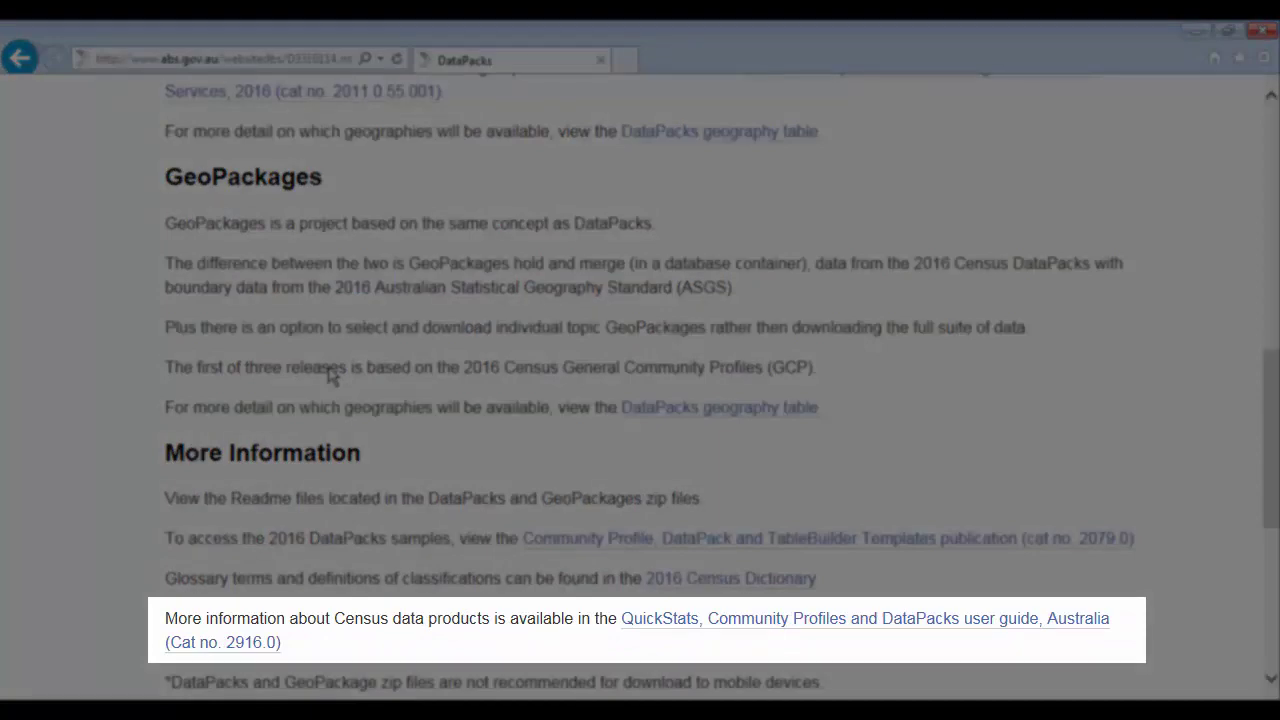
{"action": "scroll", "coordinate": [330, 372], "scroll_direction": "down", "scroll_amount": 1}
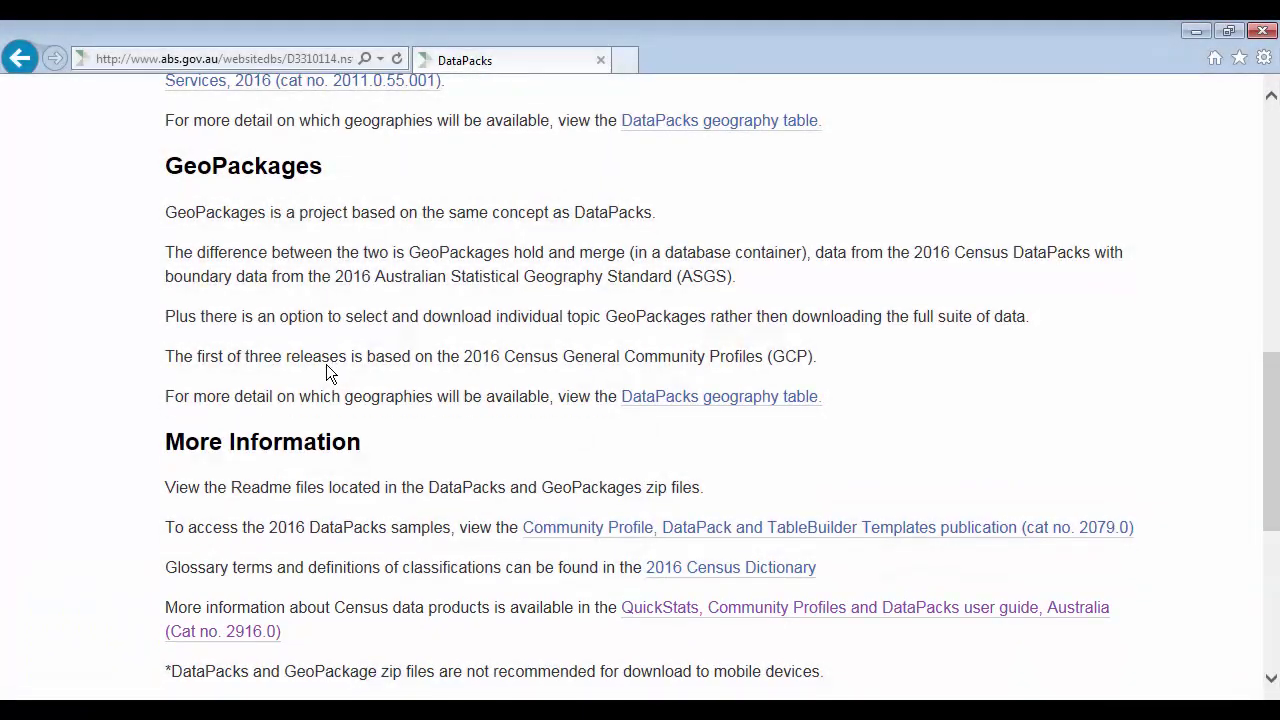
{"action": "scroll", "coordinate": [332, 366], "scroll_direction": "up", "scroll_amount": 6}
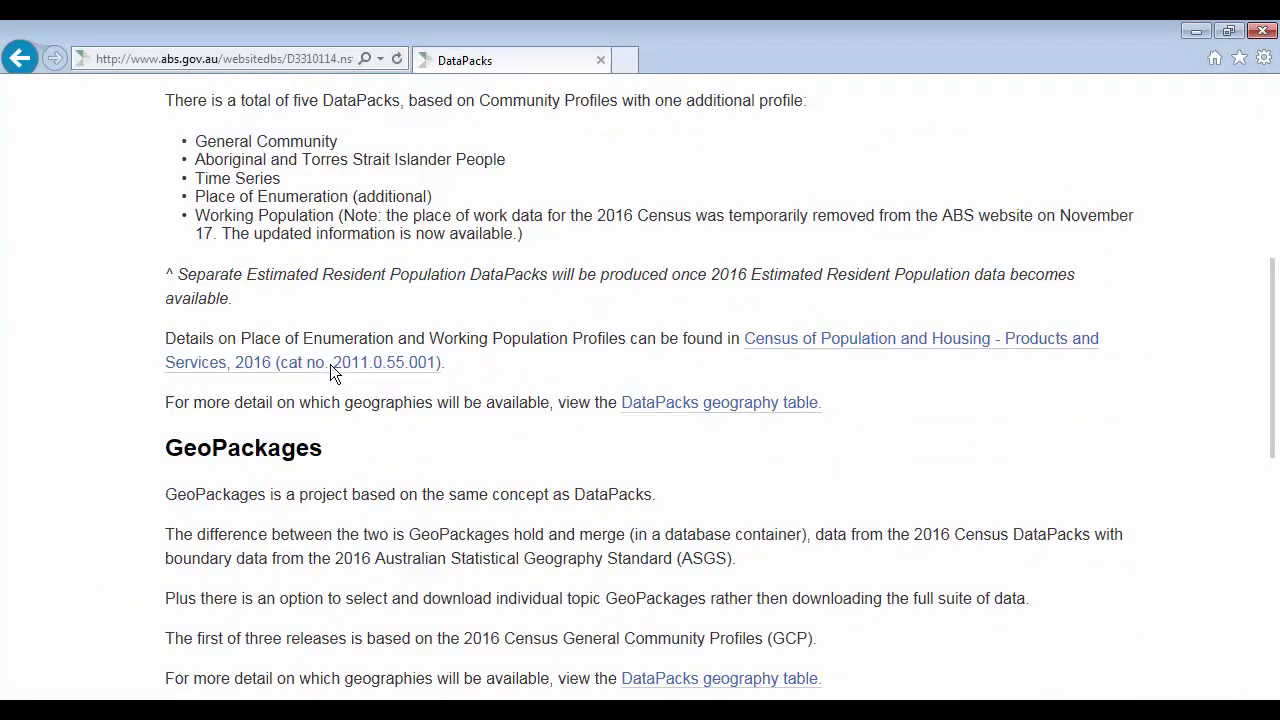
{"action": "scroll", "coordinate": [330, 364], "scroll_direction": "up", "scroll_amount": 3}
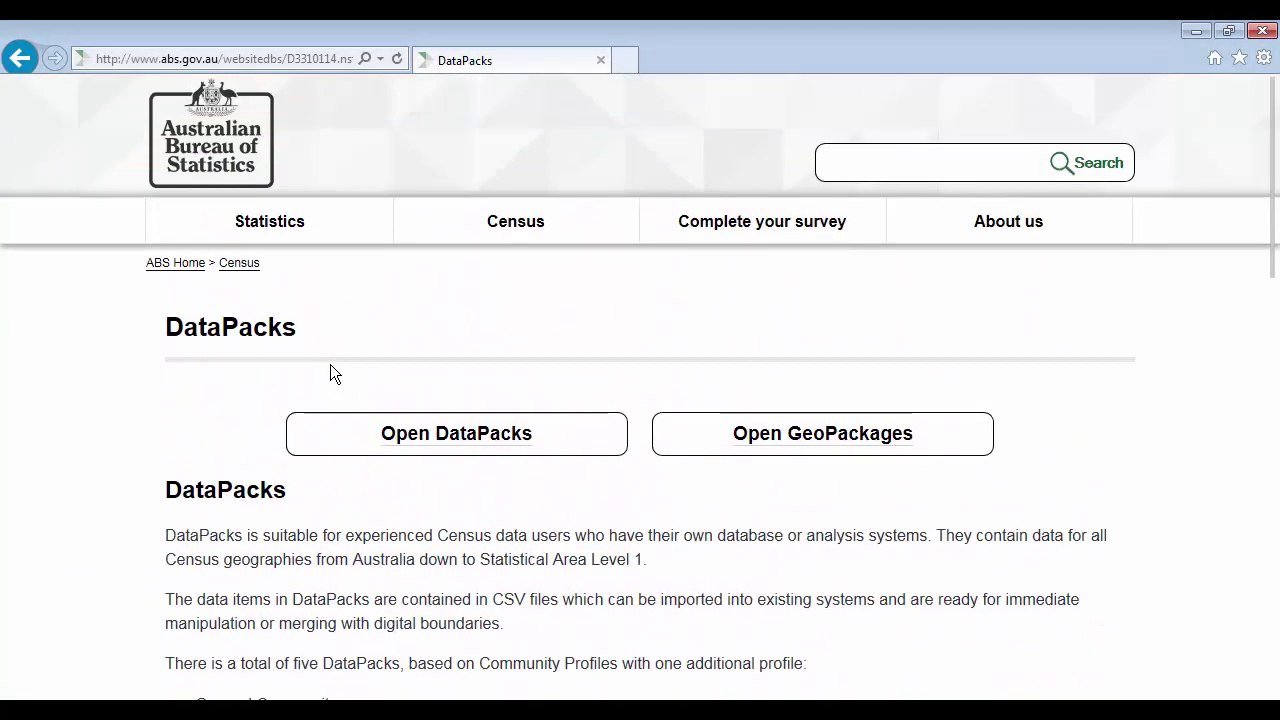
Open the Census DataPacks selection page and view the 2011 Census Datapacks option.
{"action": "left_click", "coordinate": [379, 441]}
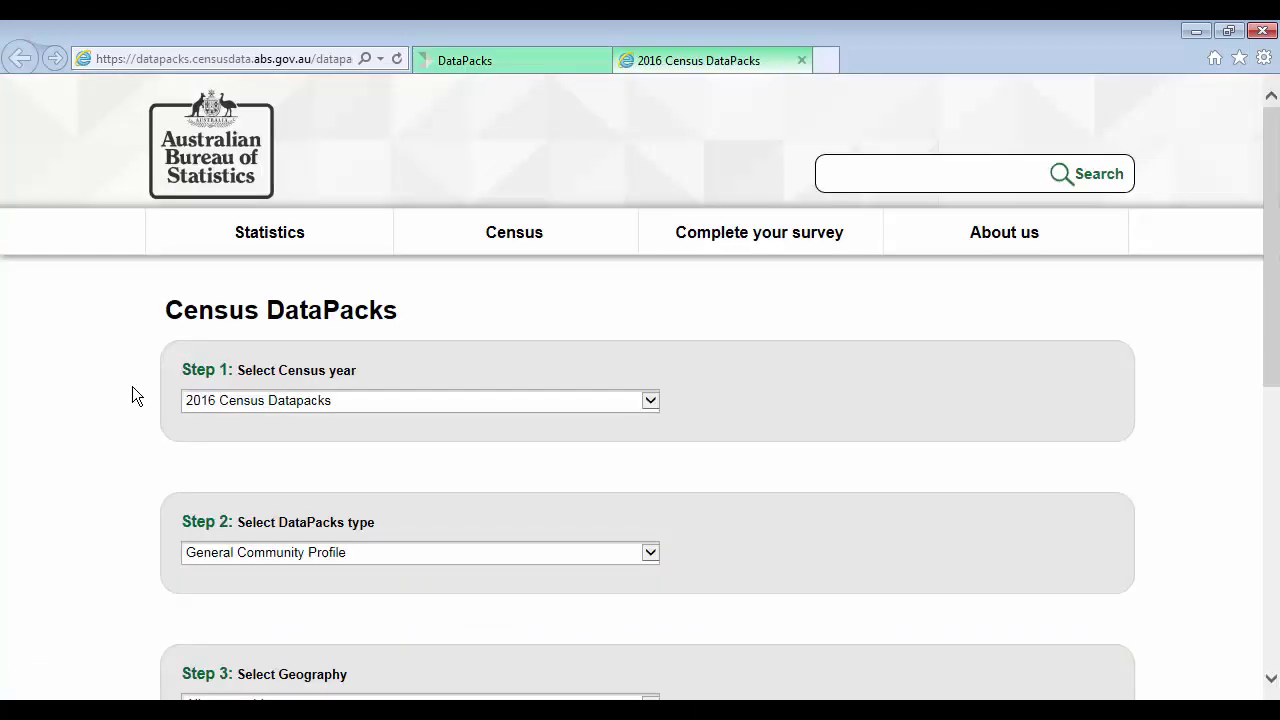
{"action": "scroll", "coordinate": [132, 396], "scroll_direction": "down", "scroll_amount": 2}
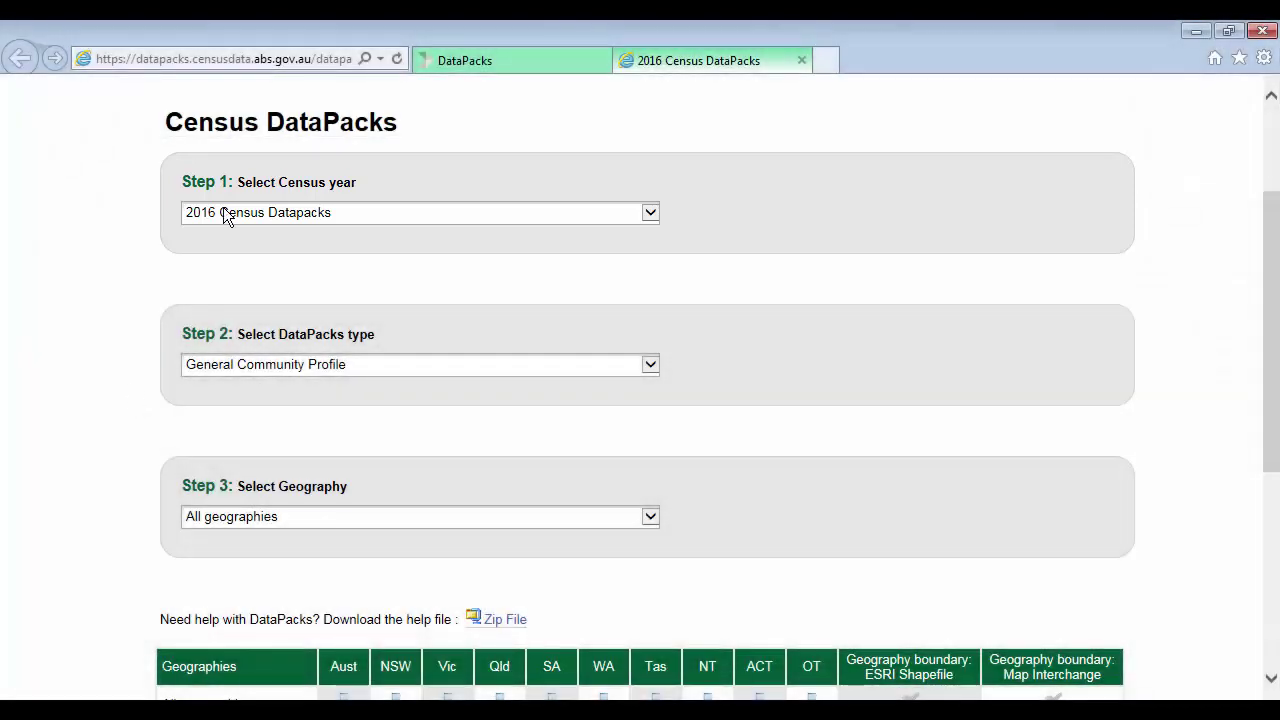
{"action": "left_click", "coordinate": [223, 215]}
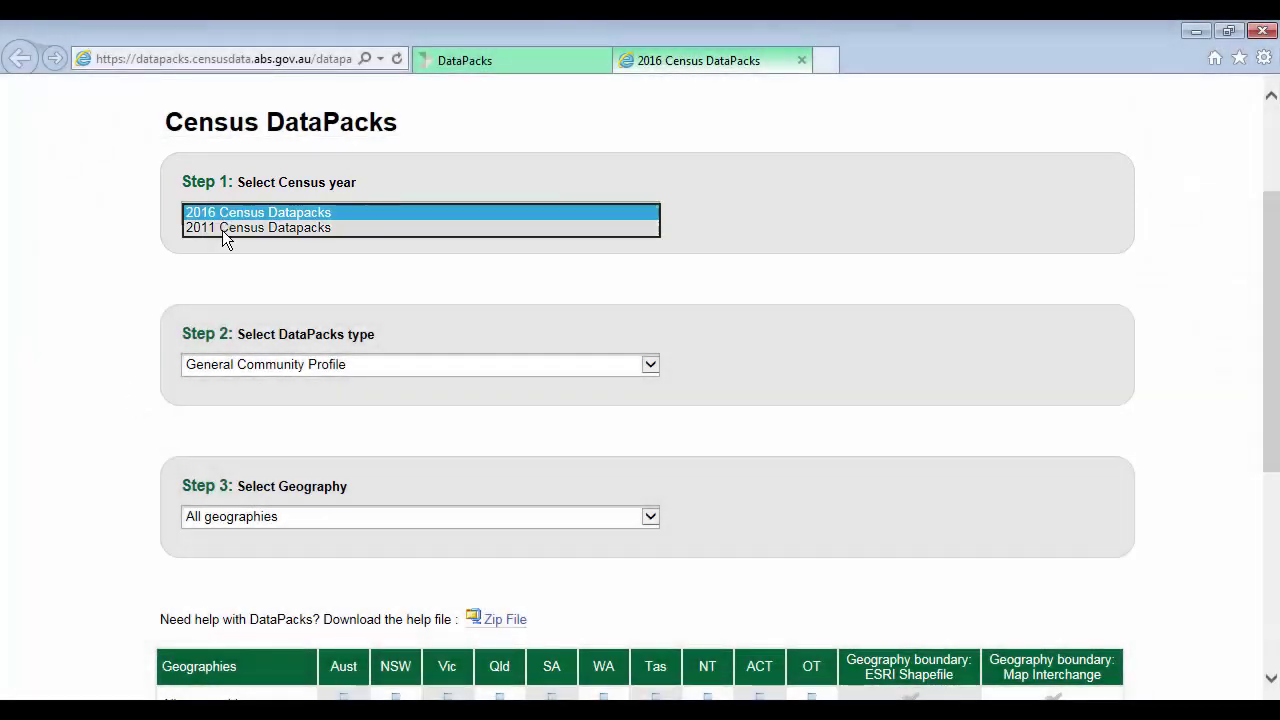
{"action": "left_click", "coordinate": [222, 228]}
{"action": "left_click", "coordinate": [100, 242]}
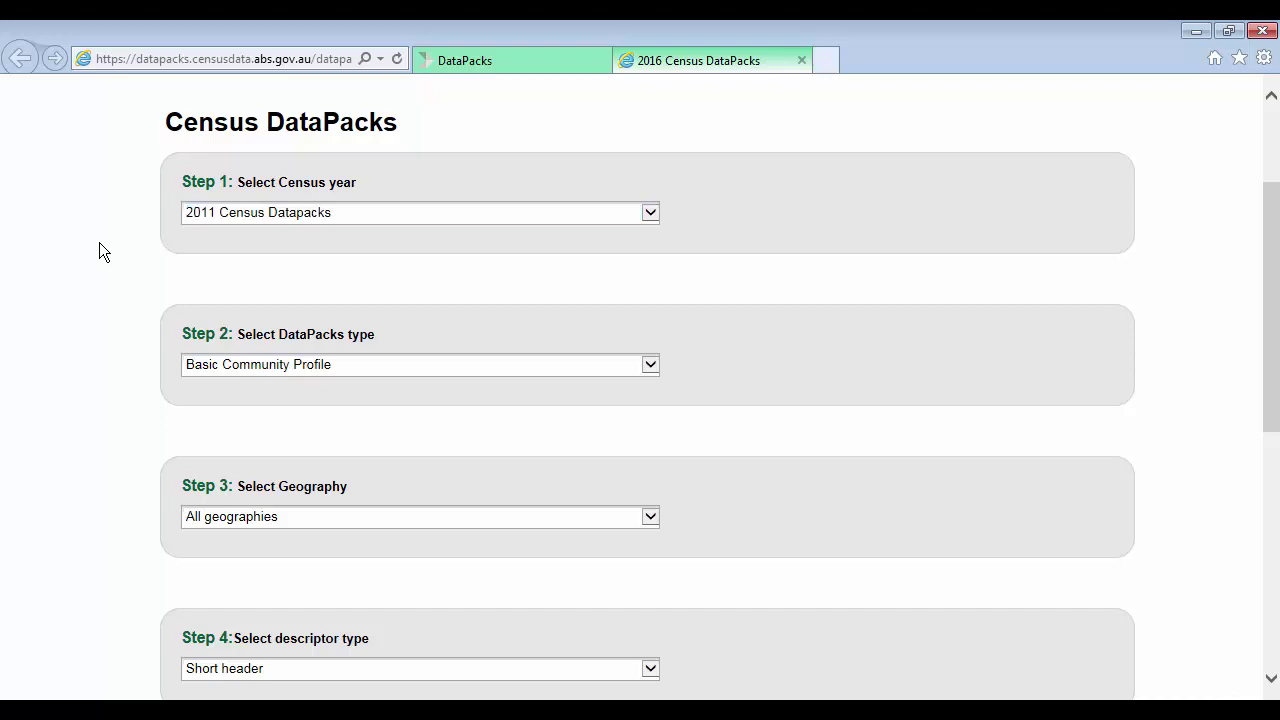
{"action": "scroll", "coordinate": [99, 242], "scroll_direction": "down", "scroll_amount": 1}
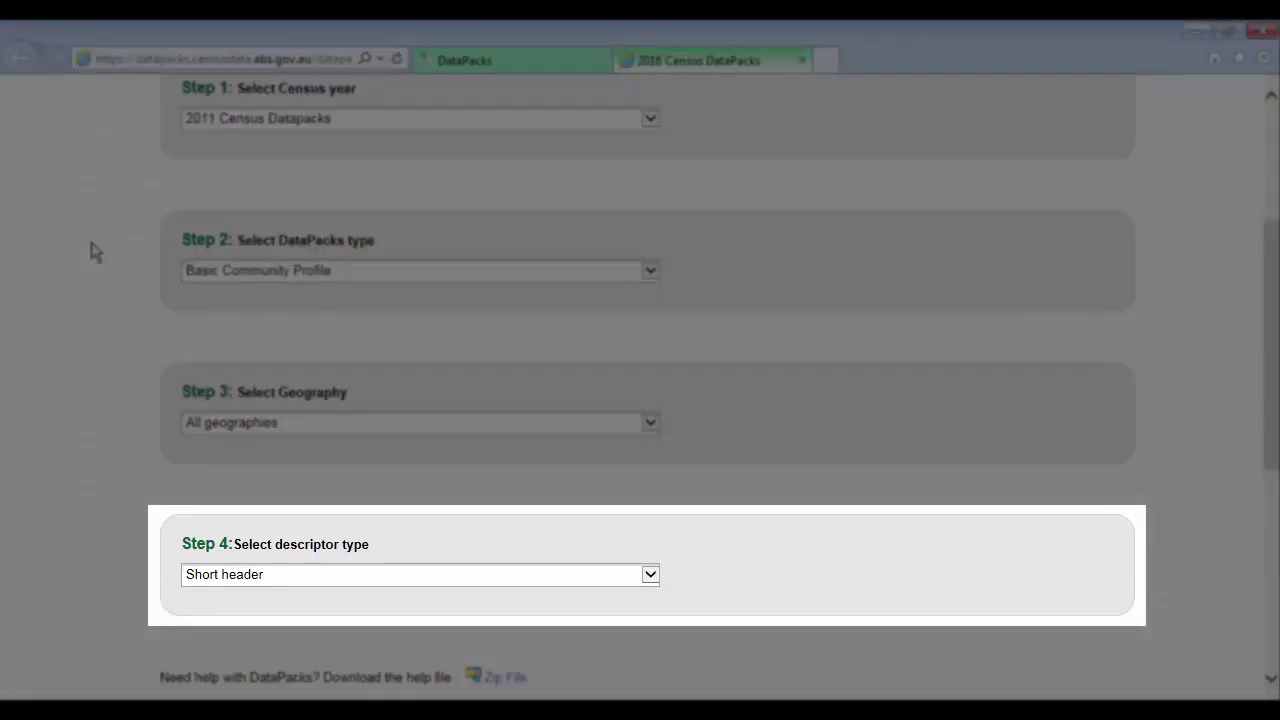
Switch the census year back to 2016 Census Datapacks.
{"action": "scroll", "coordinate": [91, 242], "scroll_direction": "up", "scroll_amount": 1}
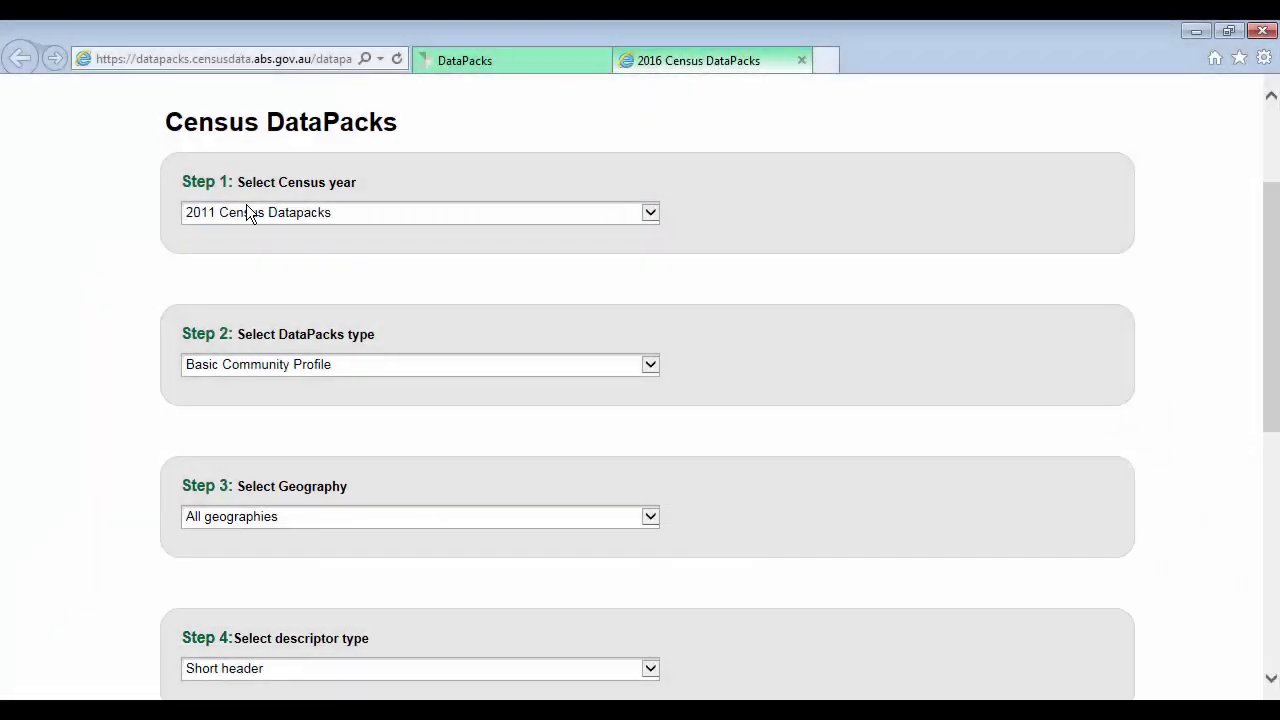
{"action": "left_click", "coordinate": [249, 210]}
{"action": "left_click", "coordinate": [252, 198]}
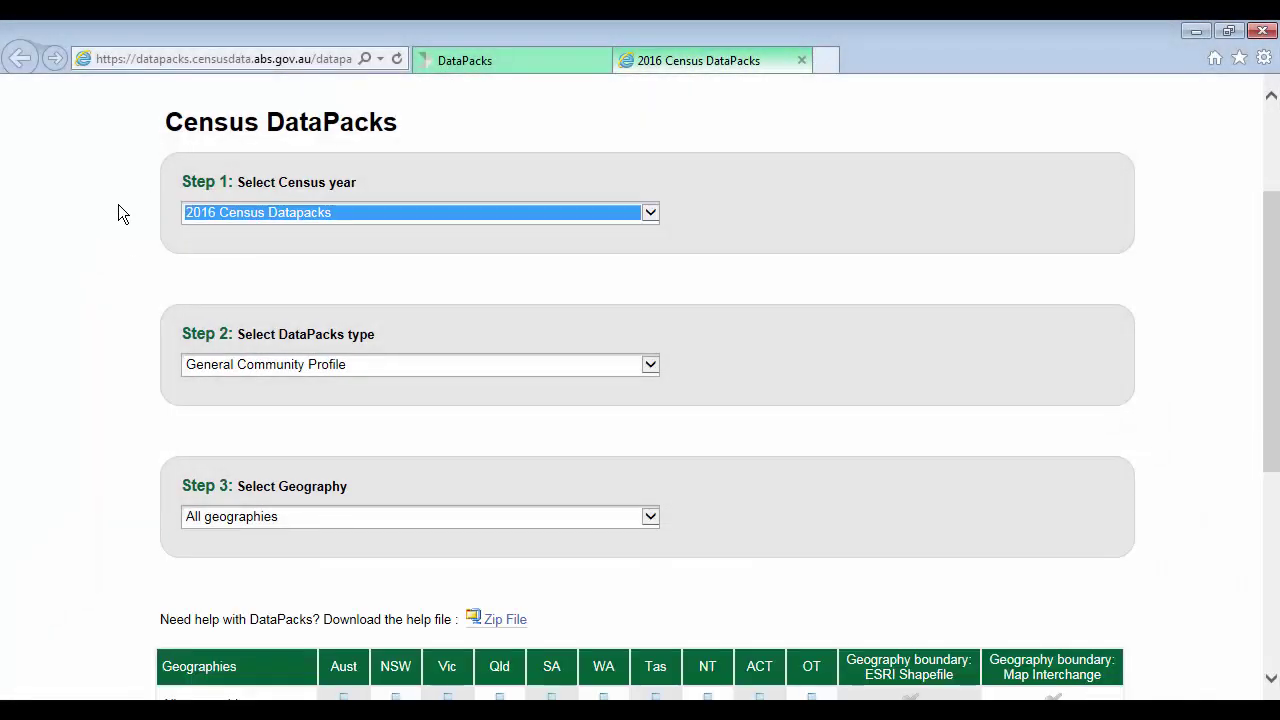
{"action": "left_click", "coordinate": [103, 194]}
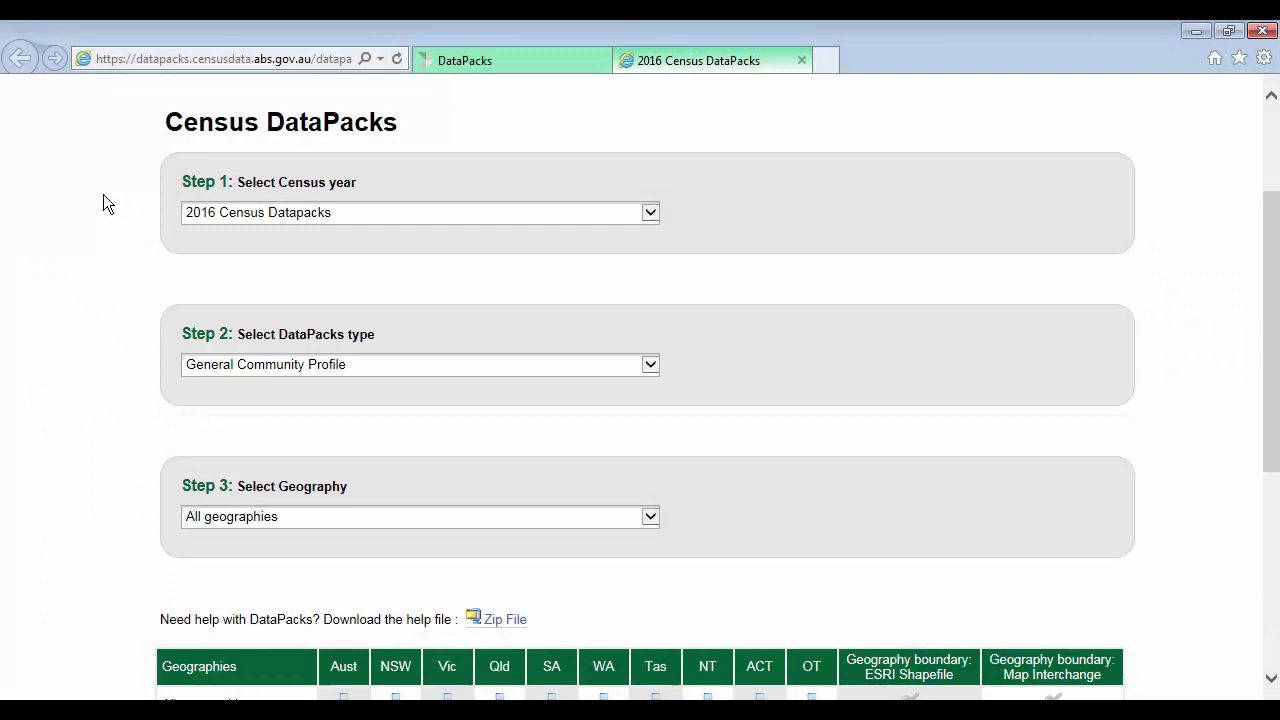
Pick the Place of Enumeration Profile and browse its geography options.
{"action": "left_click", "coordinate": [230, 365]}
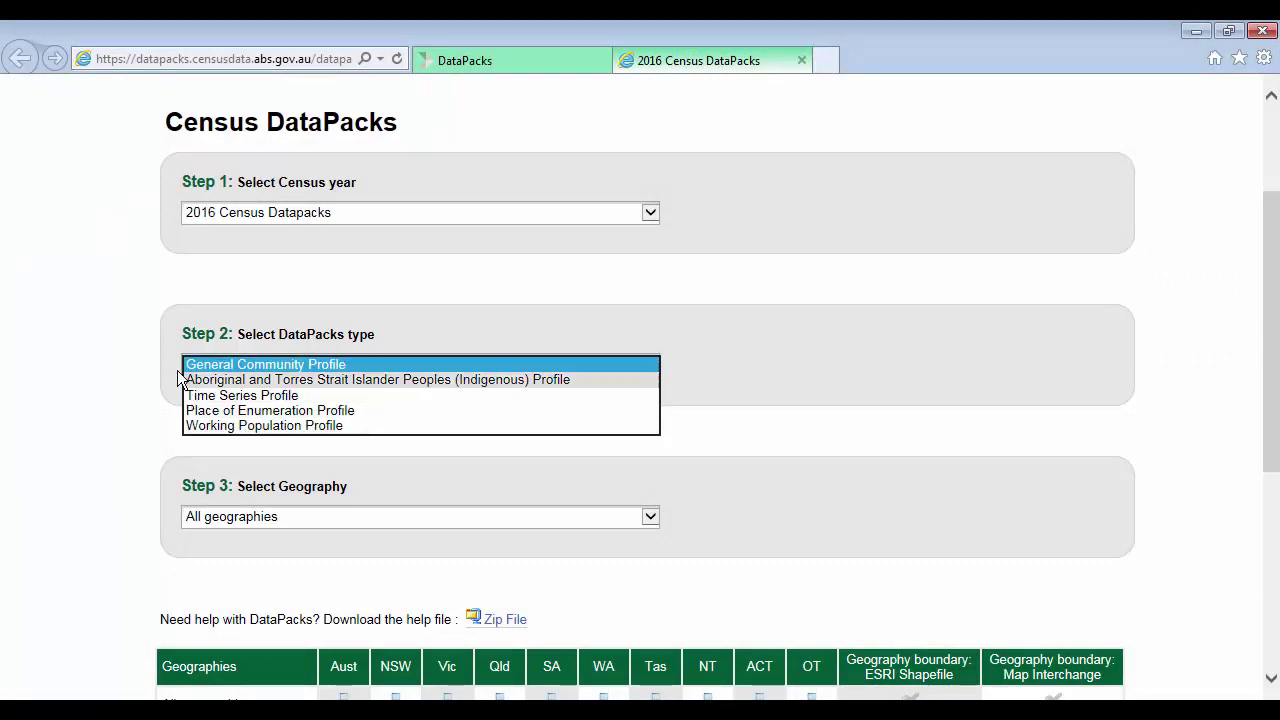
{"action": "key", "text": "Down"}
{"action": "key", "text": "Down"}
{"action": "key", "text": "Down"}
{"action": "key", "text": "Return"}
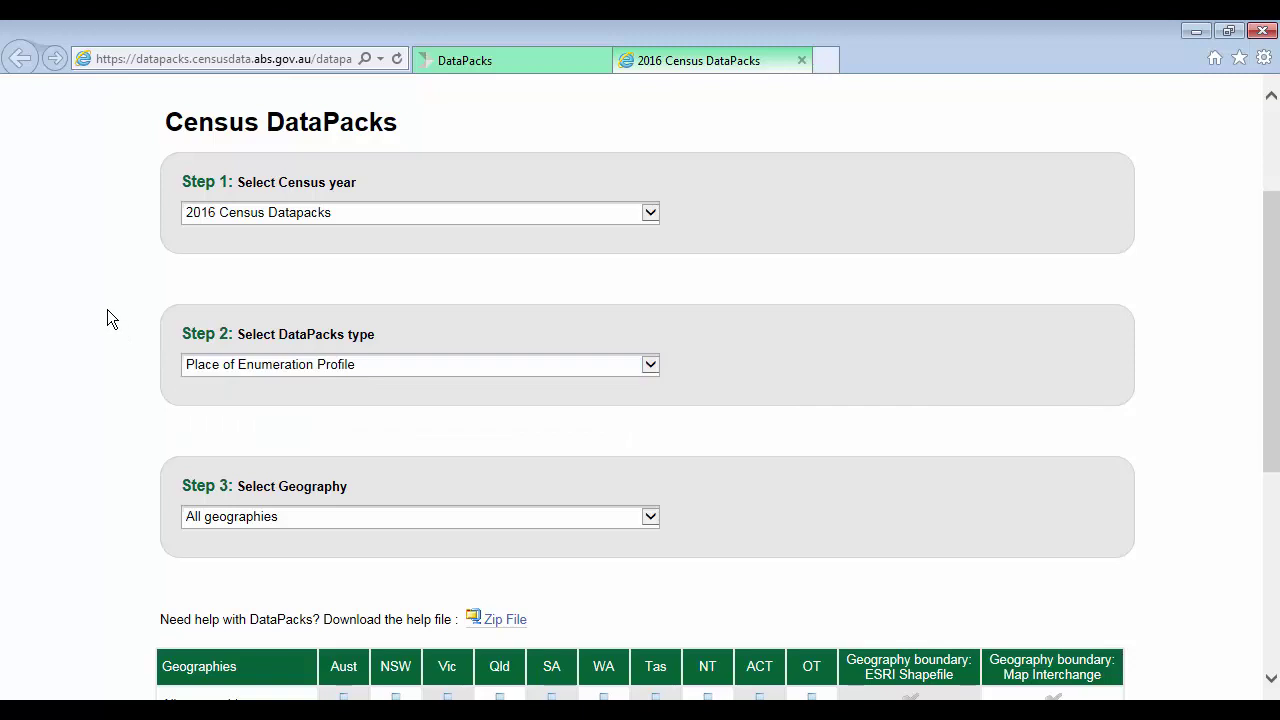
{"action": "left_click", "coordinate": [203, 516]}
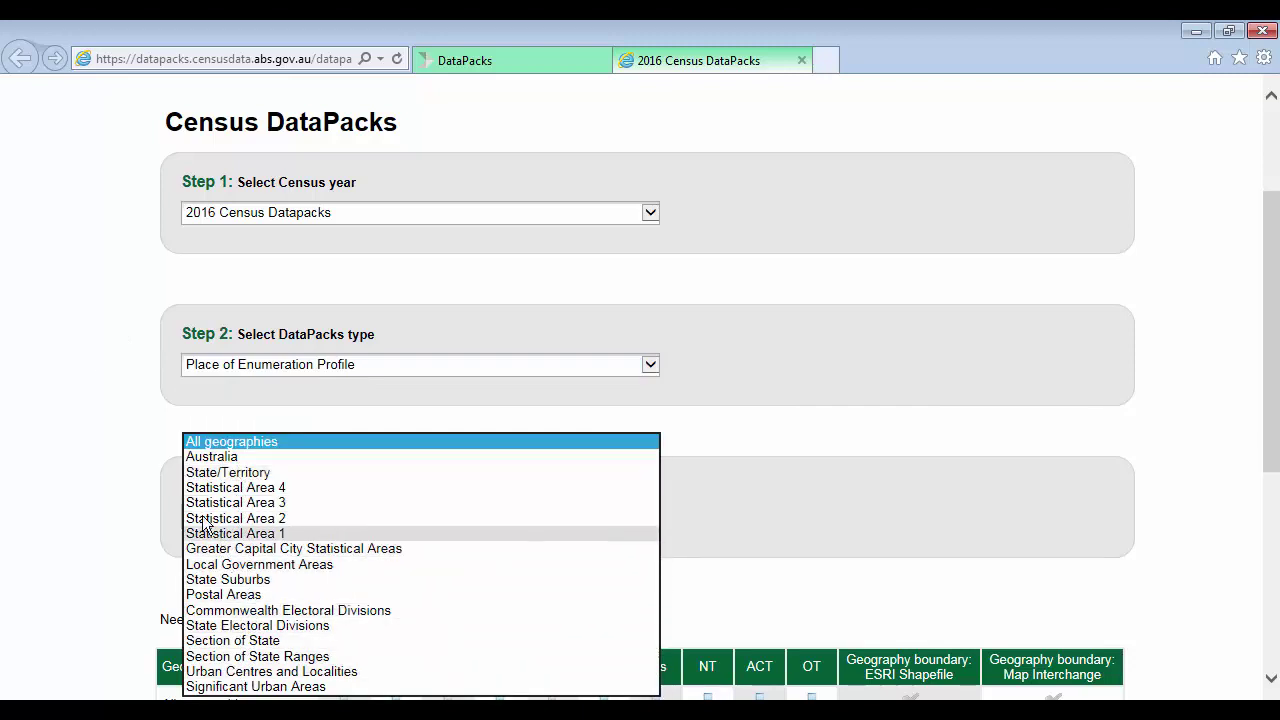
{"action": "left_click", "coordinate": [98, 428]}
Switch to the Time Series Profile, keeping All geographies.
{"action": "left_click", "coordinate": [264, 366]}
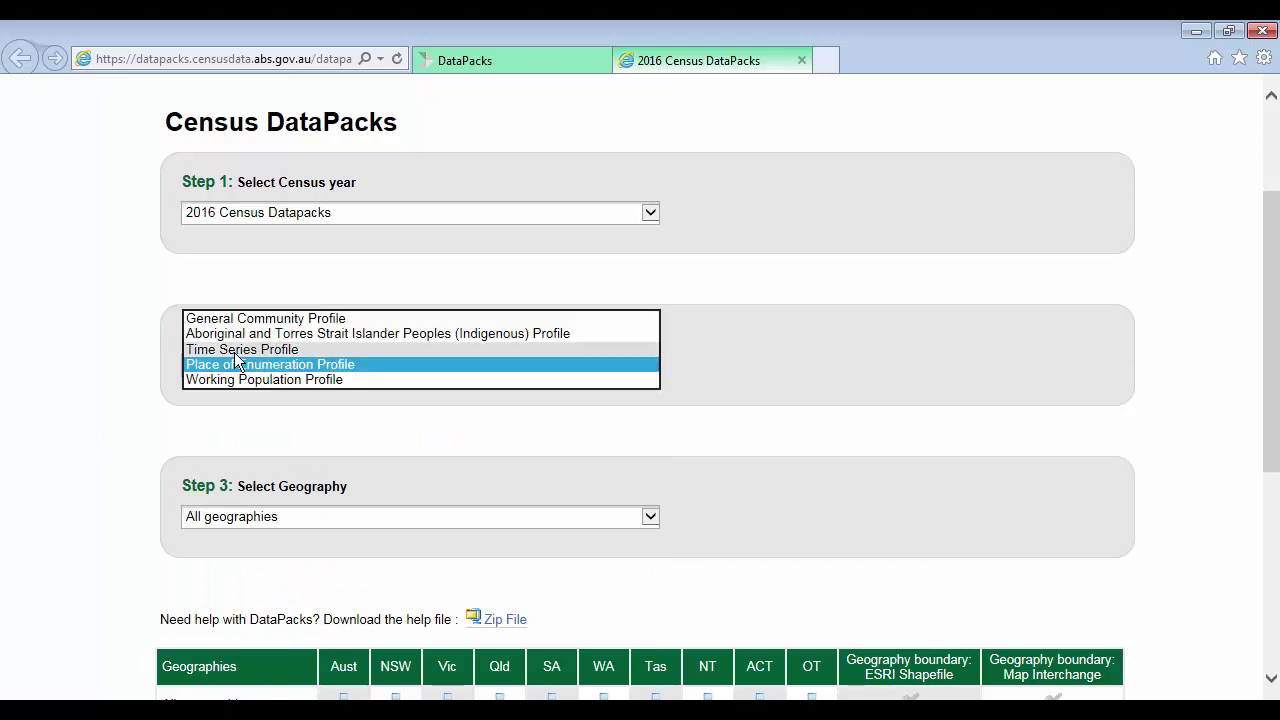
{"action": "left_click", "coordinate": [234, 352]}
{"action": "left_click", "coordinate": [246, 518]}
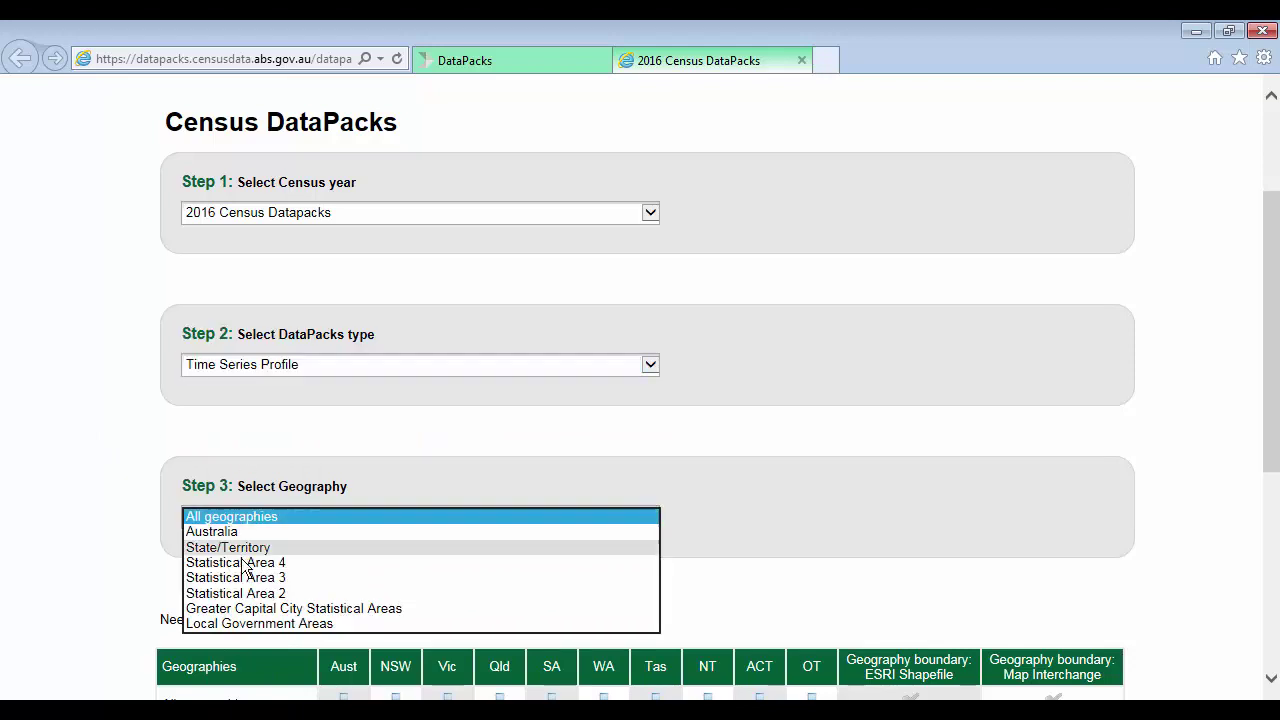
{"action": "left_click", "coordinate": [121, 415]}
{"action": "scroll", "coordinate": [121, 415], "scroll_direction": "down", "scroll_amount": 1}
Return to General Community Profile and choose Statistical Area 4 as the geography.
{"action": "left_click", "coordinate": [250, 270]}
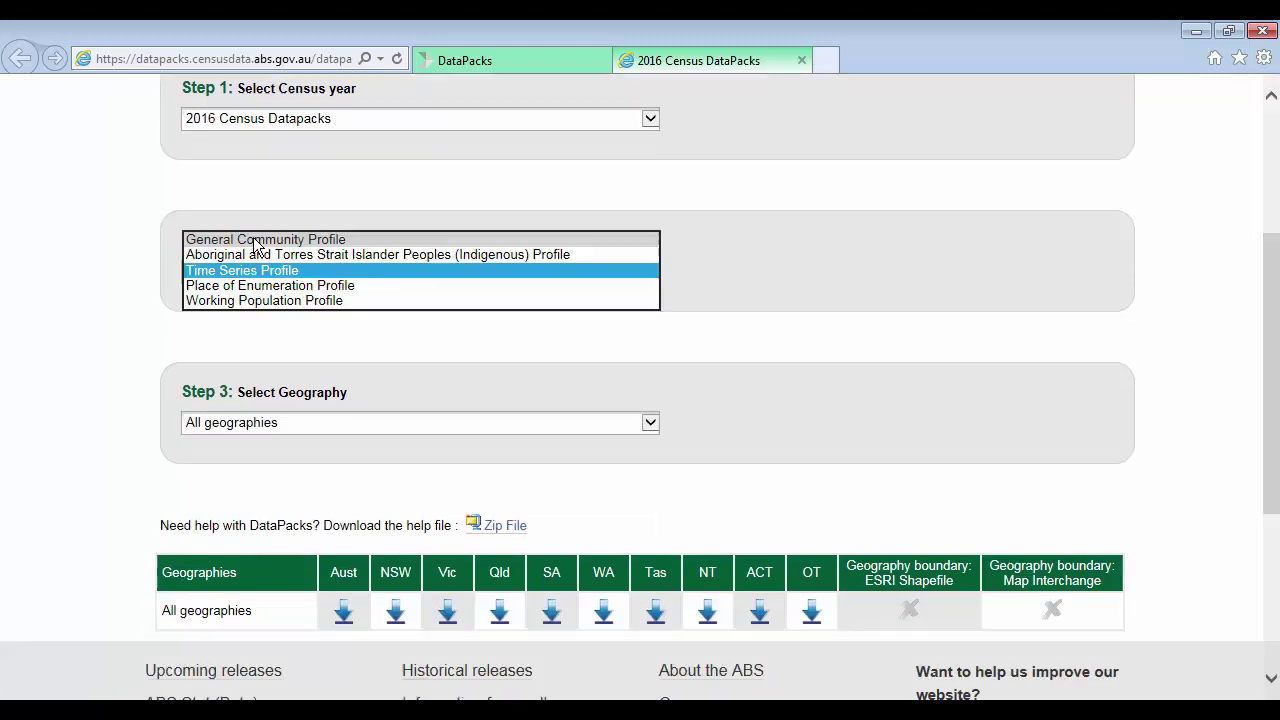
{"action": "left_click", "coordinate": [252, 237]}
{"action": "left_click", "coordinate": [260, 422]}
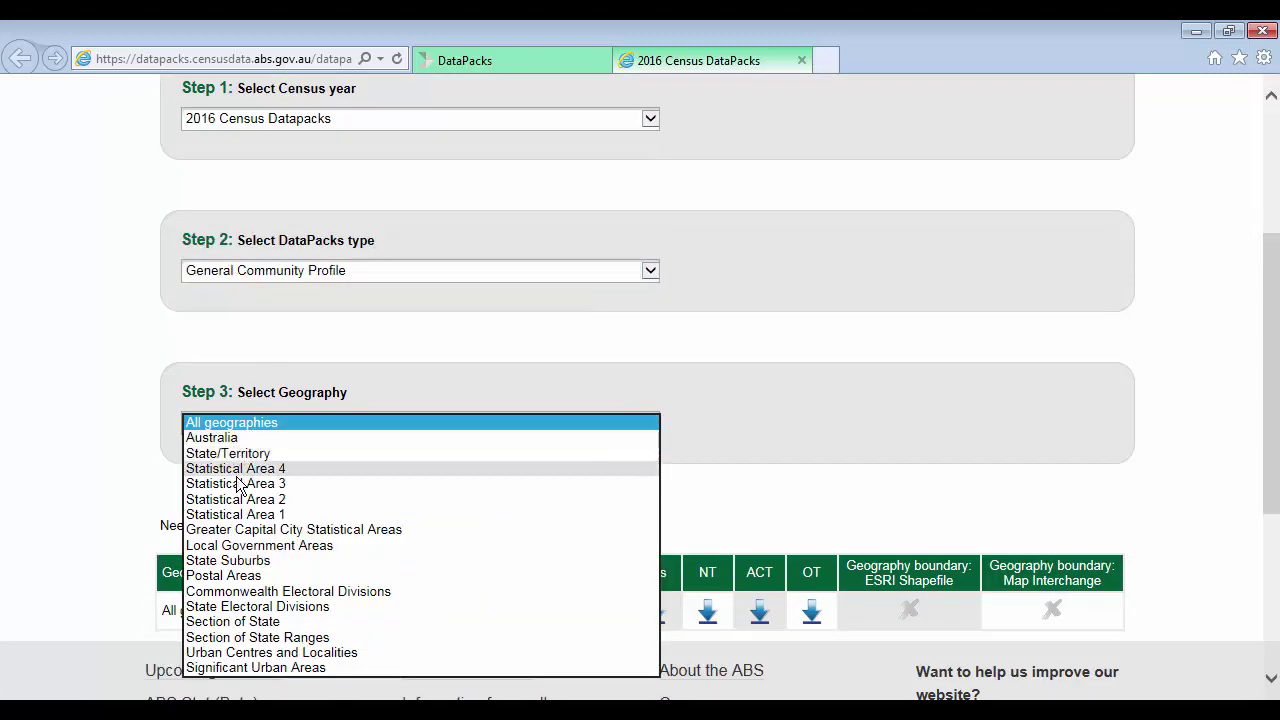
{"action": "left_click", "coordinate": [236, 468]}
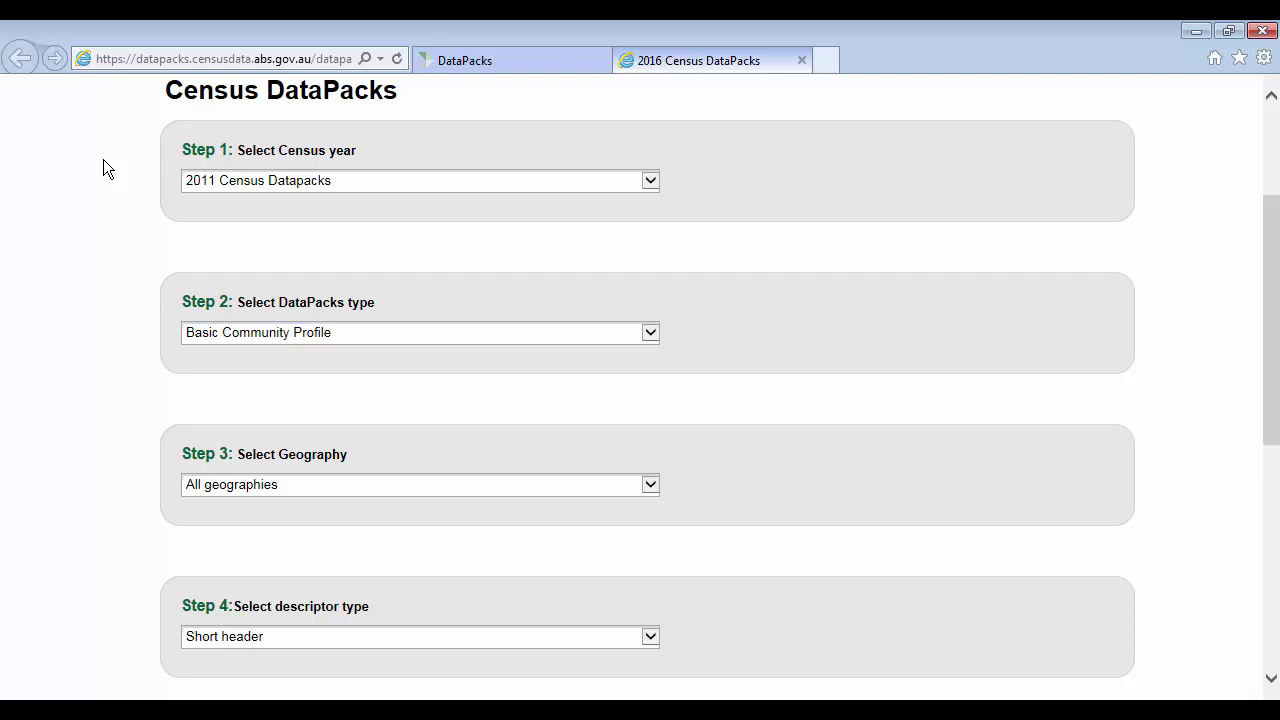
Set the selector to 2016 Census Datapacks, Time Series Profile, All geographies.
{"action": "left_click", "coordinate": [224, 181]}
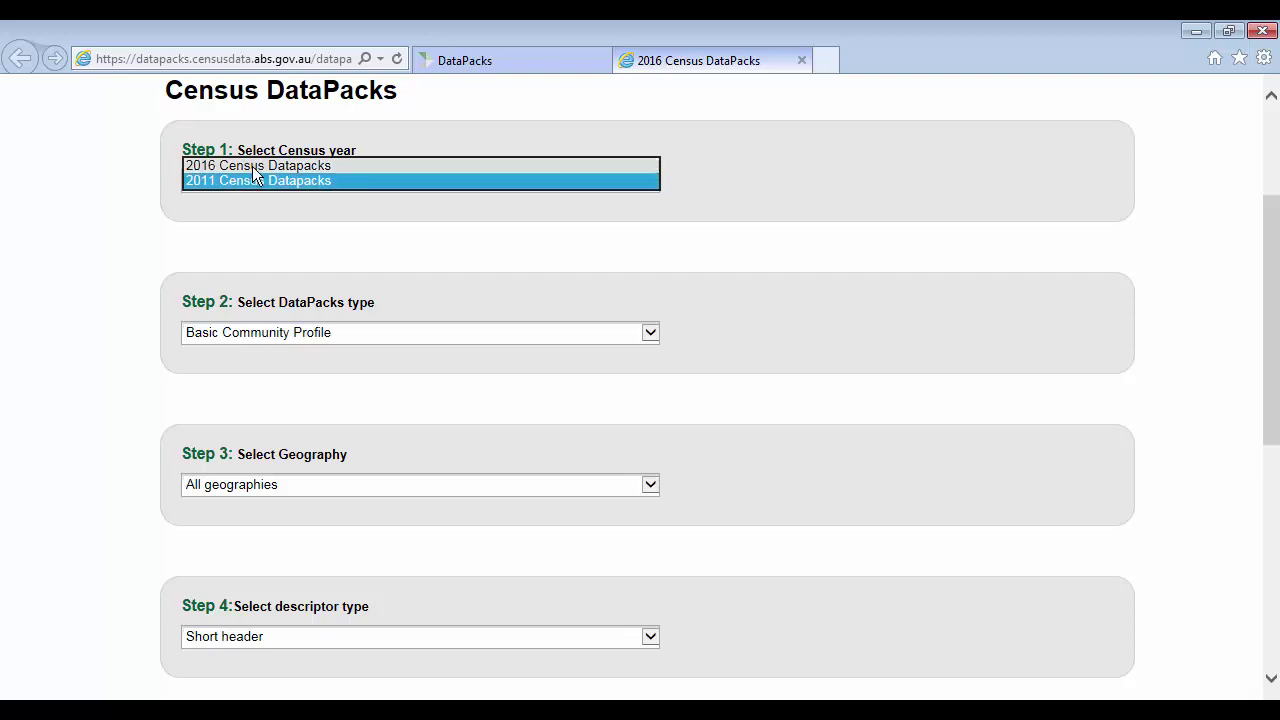
{"action": "left_click", "coordinate": [252, 166]}
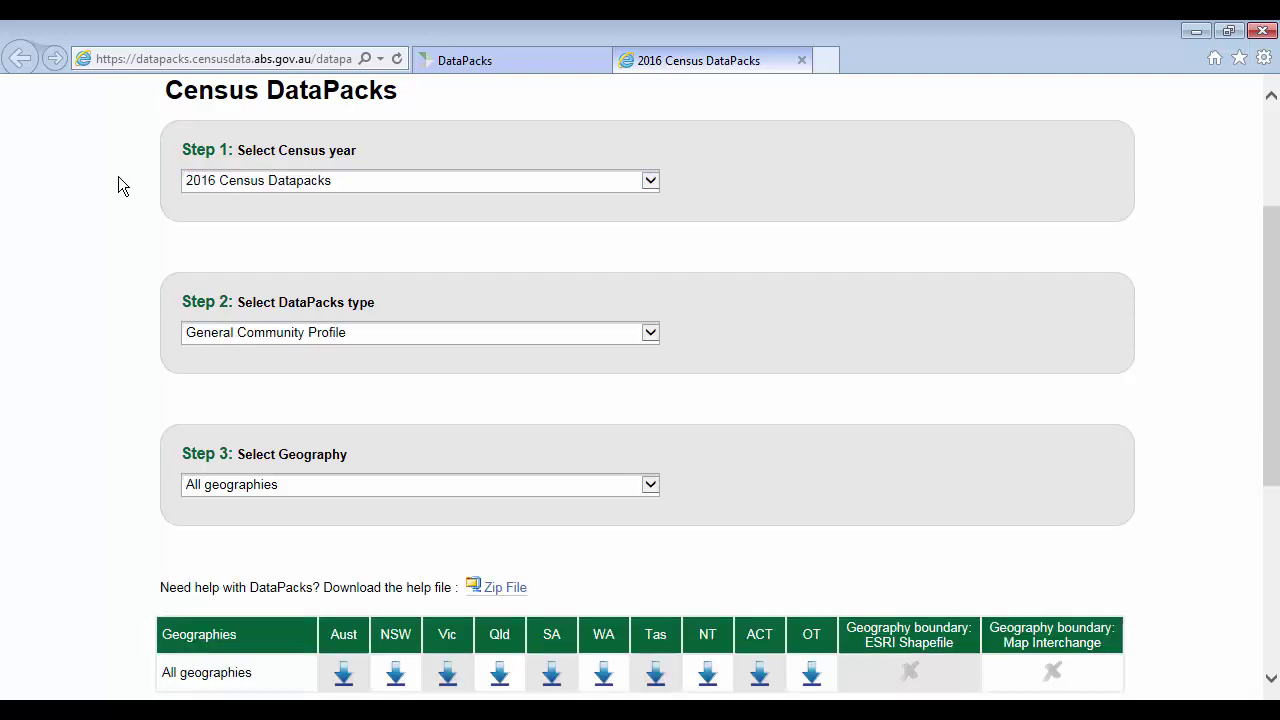
{"action": "left_click", "coordinate": [254, 337]}
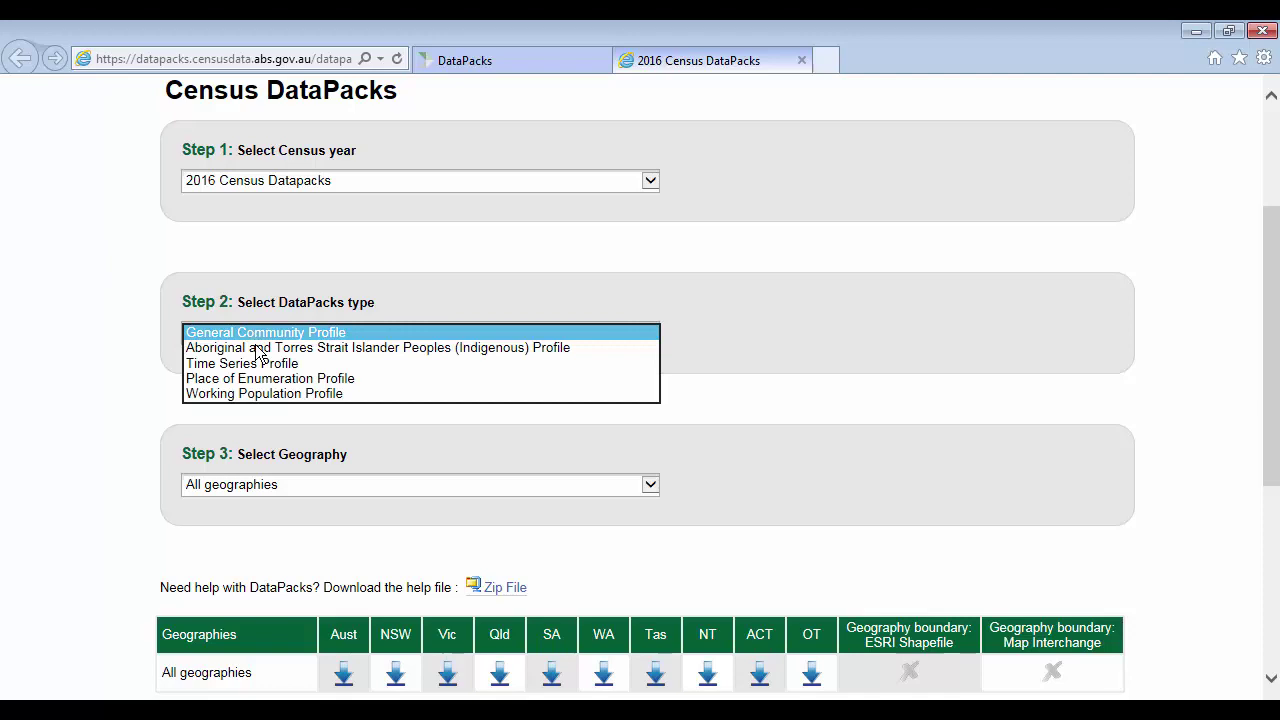
{"action": "left_click", "coordinate": [257, 364]}
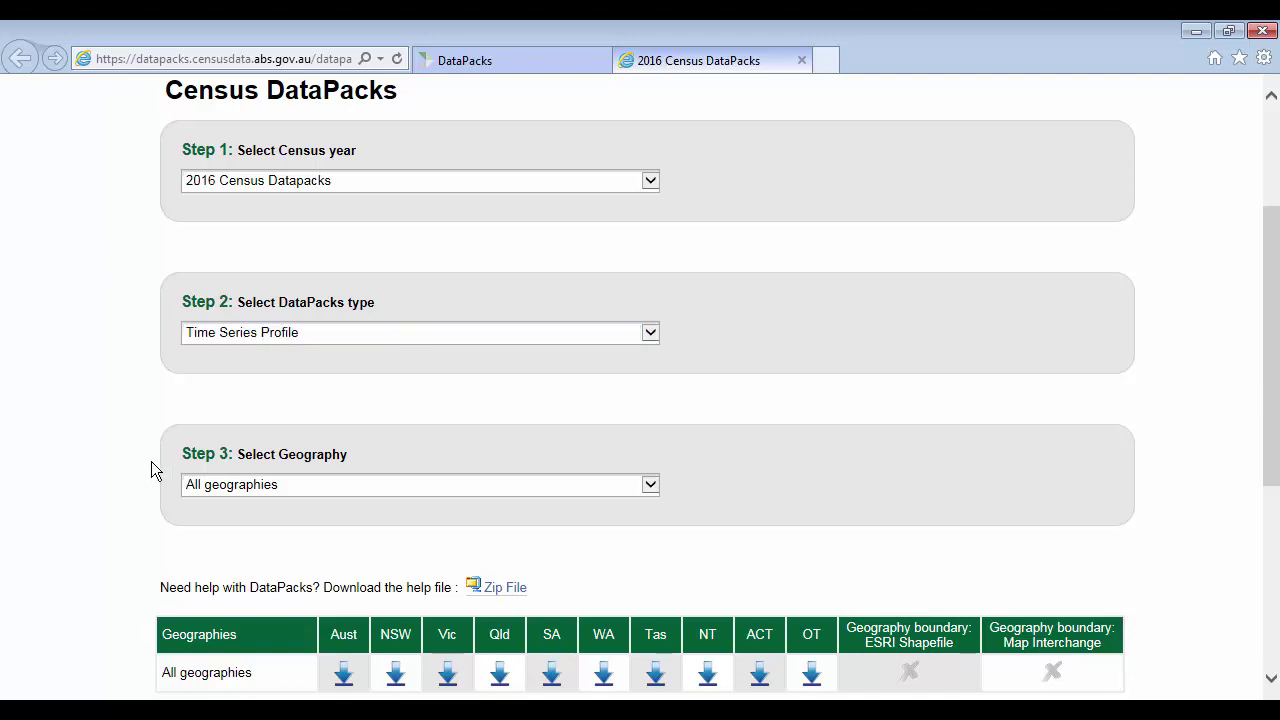
{"action": "left_click", "coordinate": [243, 487]}
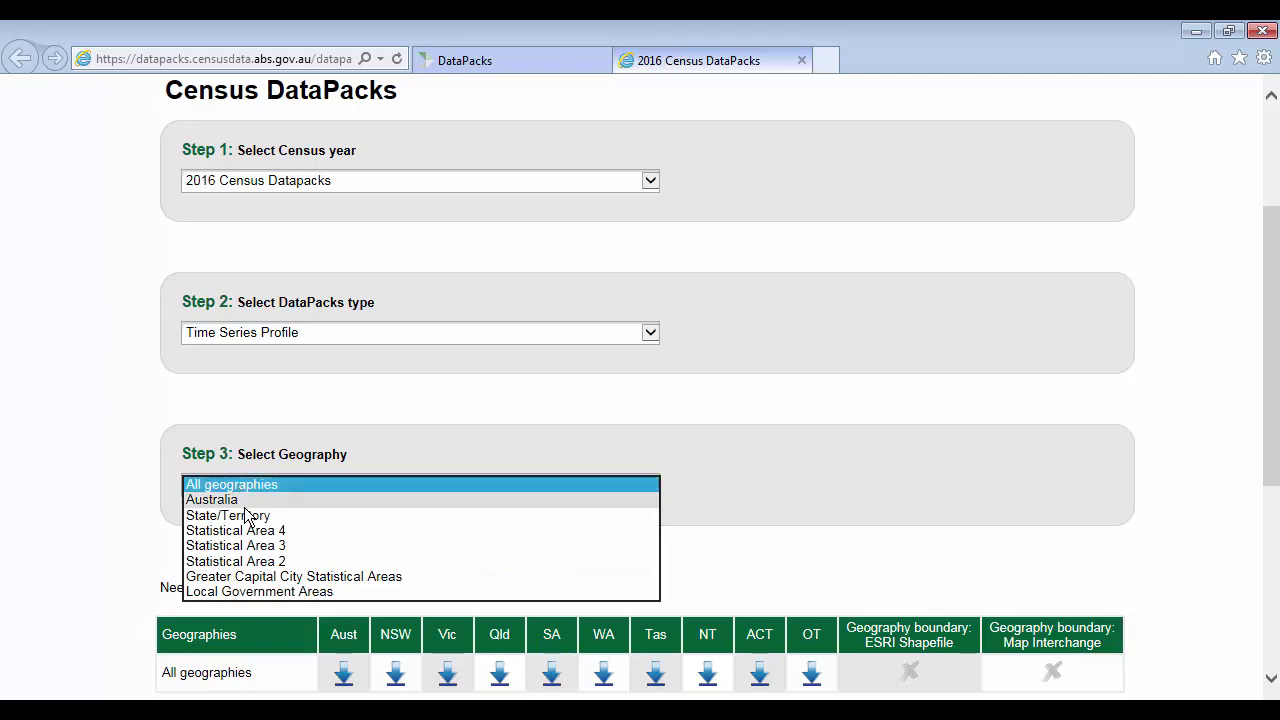
{"action": "left_click", "coordinate": [246, 487]}
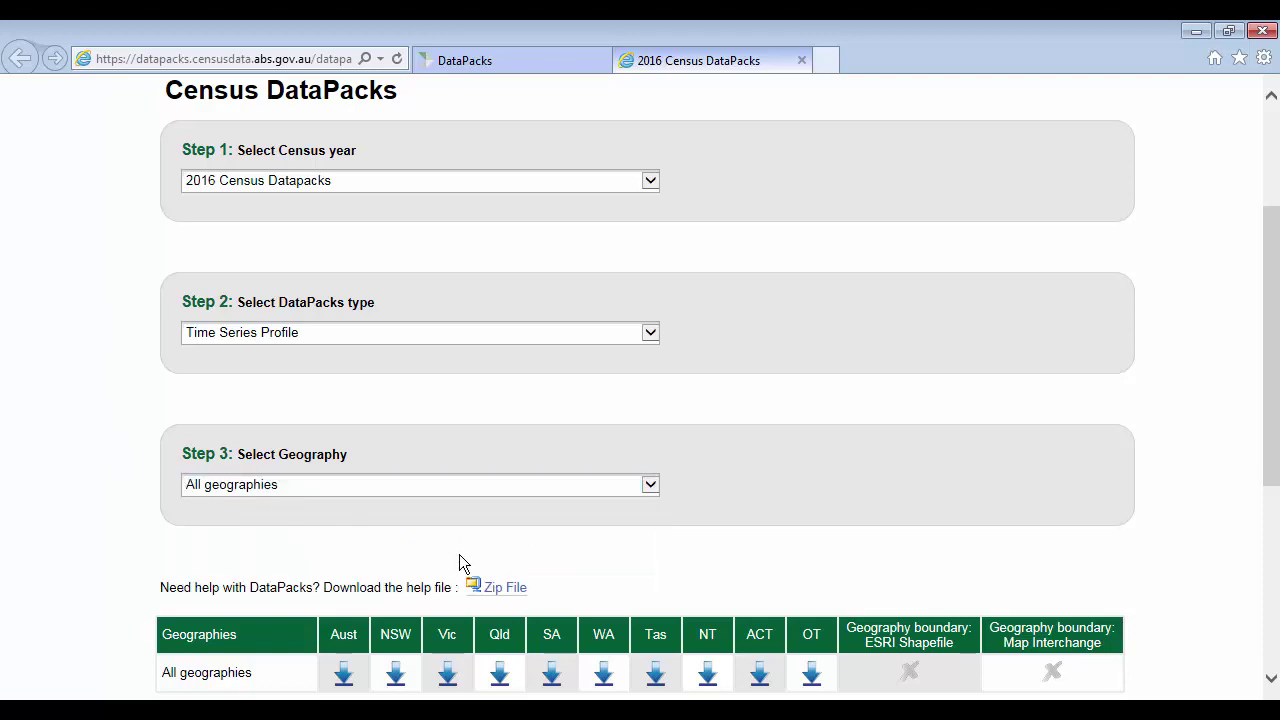
Download and save the ACT DataPack zip.
{"action": "left_click", "coordinate": [759, 674]}
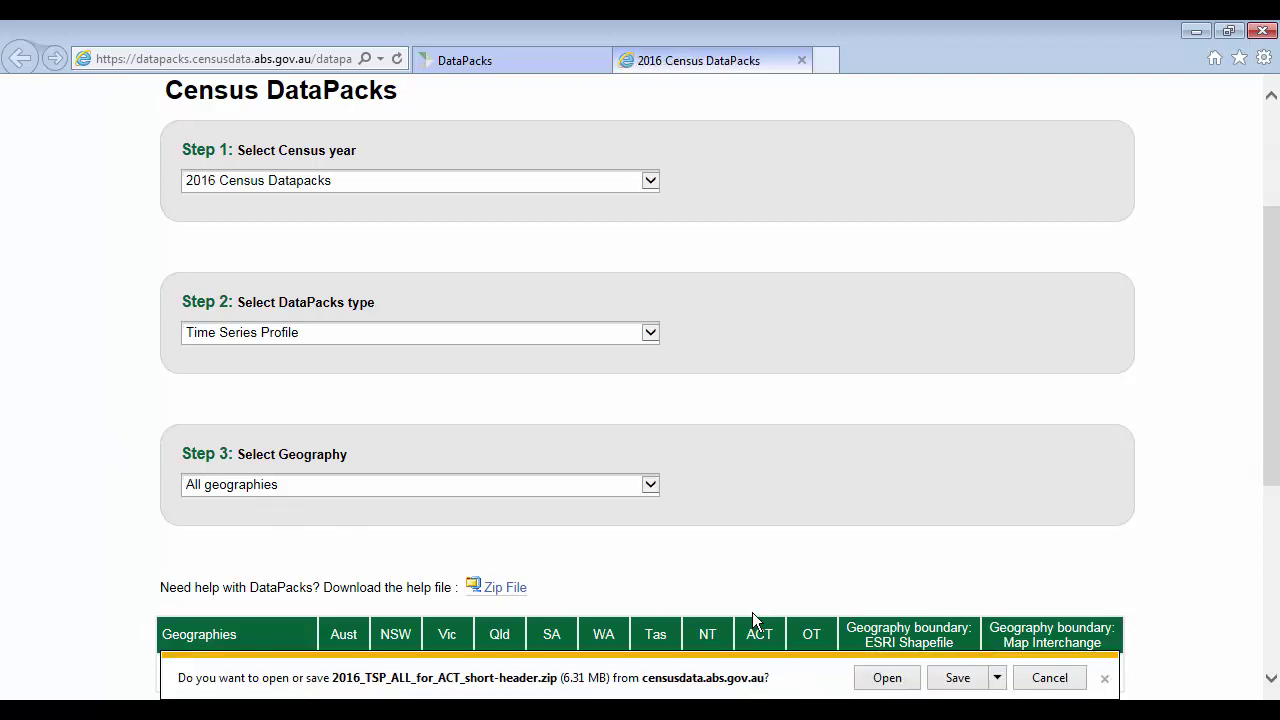
{"action": "left_click", "coordinate": [962, 679]}
{"action": "left_click", "coordinate": [790, 677]}
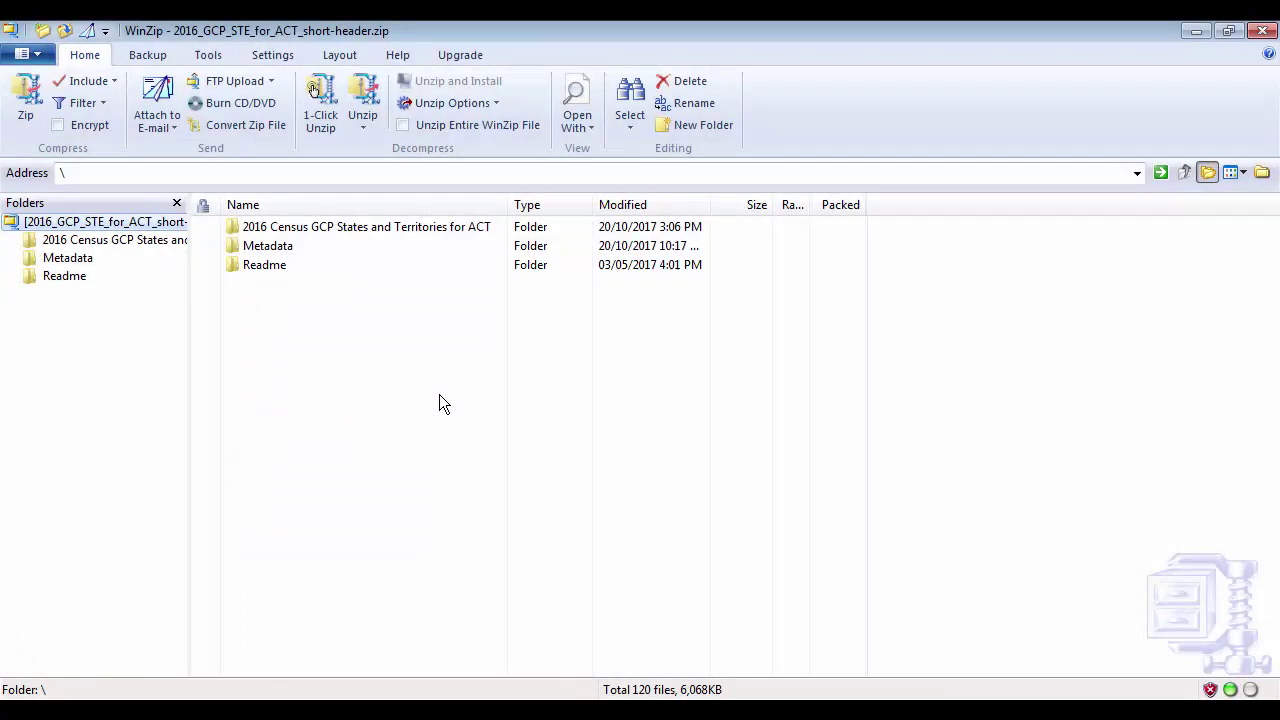
Open the '2016 Census GCP States and Territories for ACT' folder in WinZip.
{"action": "double_click", "coordinate": [381, 227]}
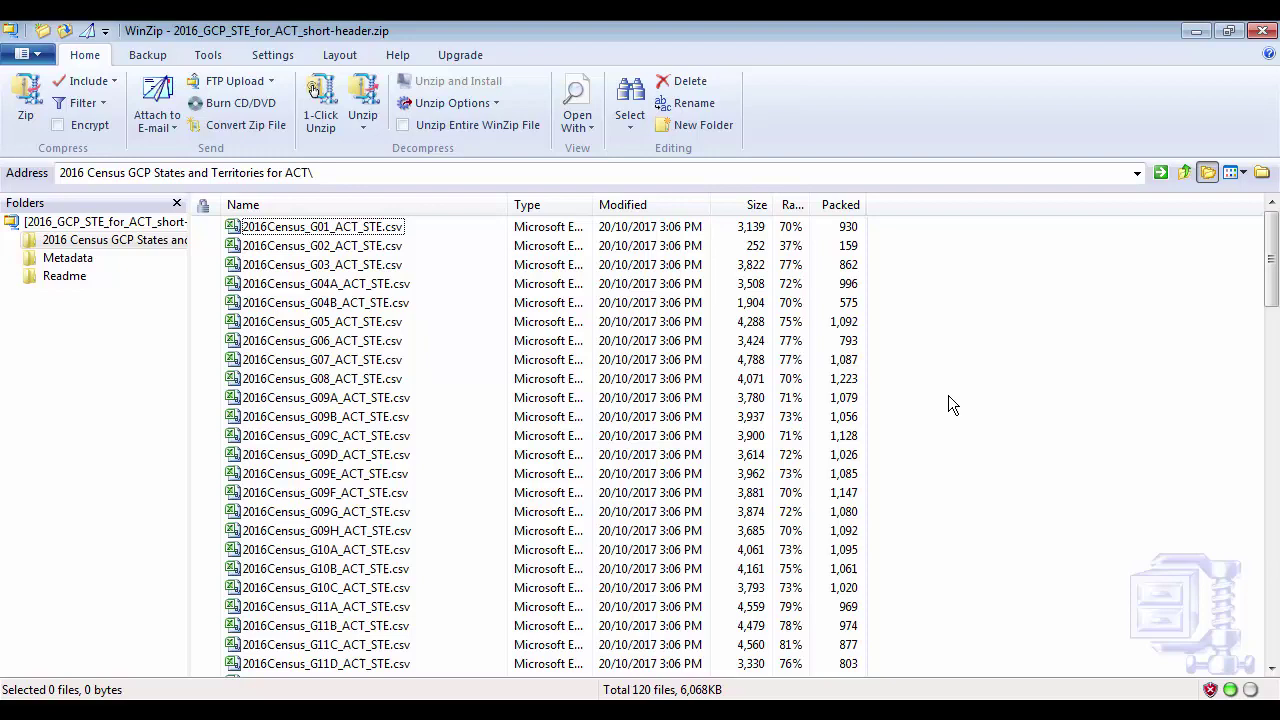
Open 2016Census_G01_ACT_STE.csv from the zip in Excel.
{"action": "left_click", "coordinate": [314, 228]}
{"action": "double_click", "coordinate": [314, 228]}
{"action": "left_click", "coordinate": [686, 368]}
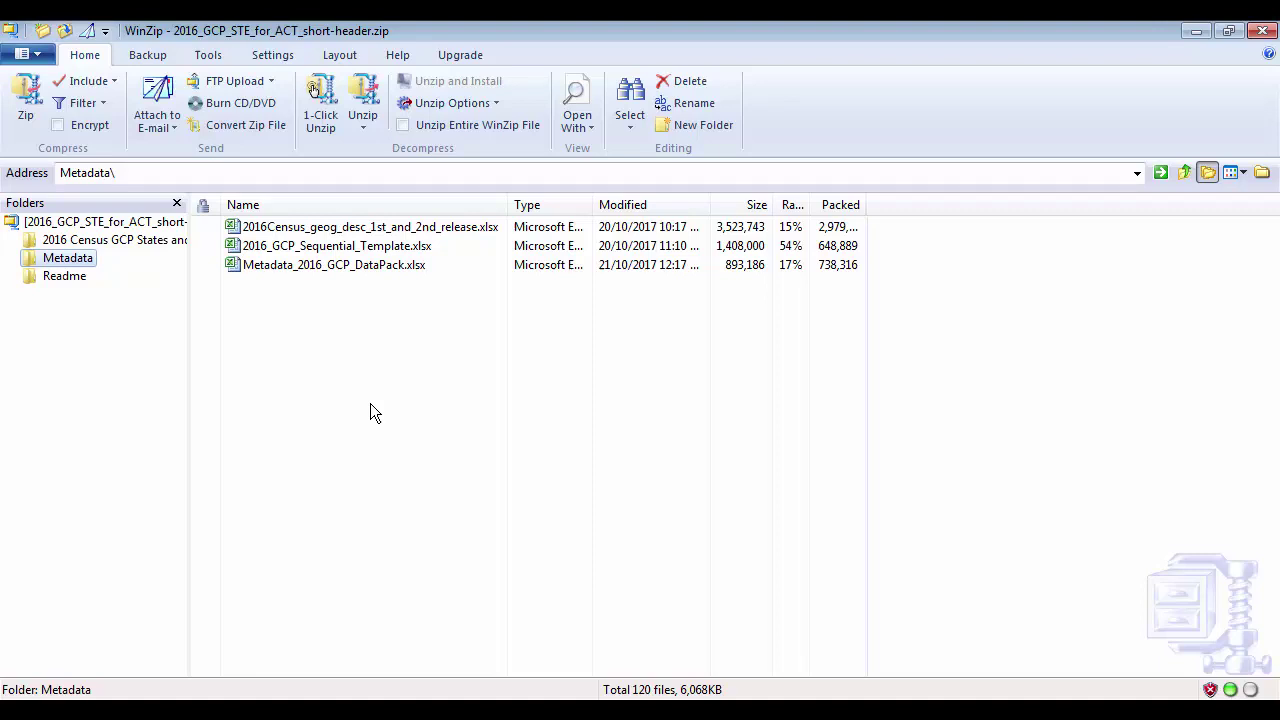
Open 2016Census_geog_desc_1st_and_2nd_release.xlsx from the Metadata folder in Excel.
{"action": "double_click", "coordinate": [358, 233]}
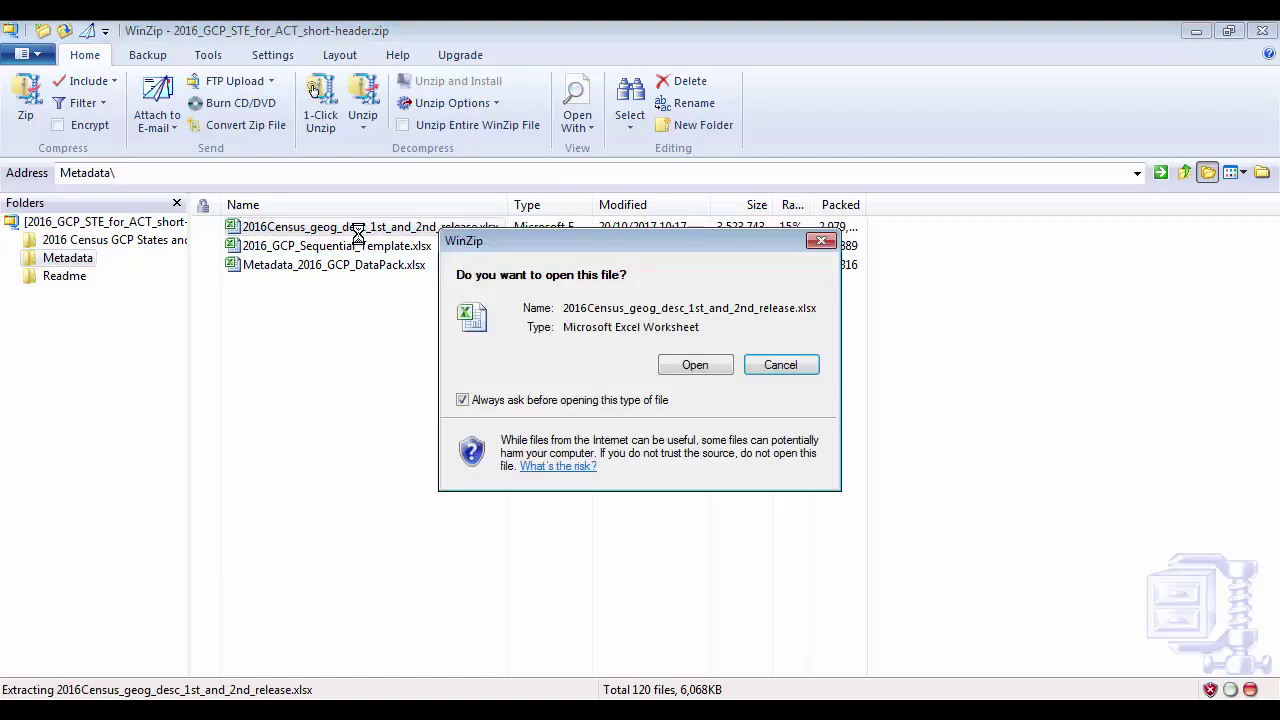
{"action": "left_click", "coordinate": [695, 365]}
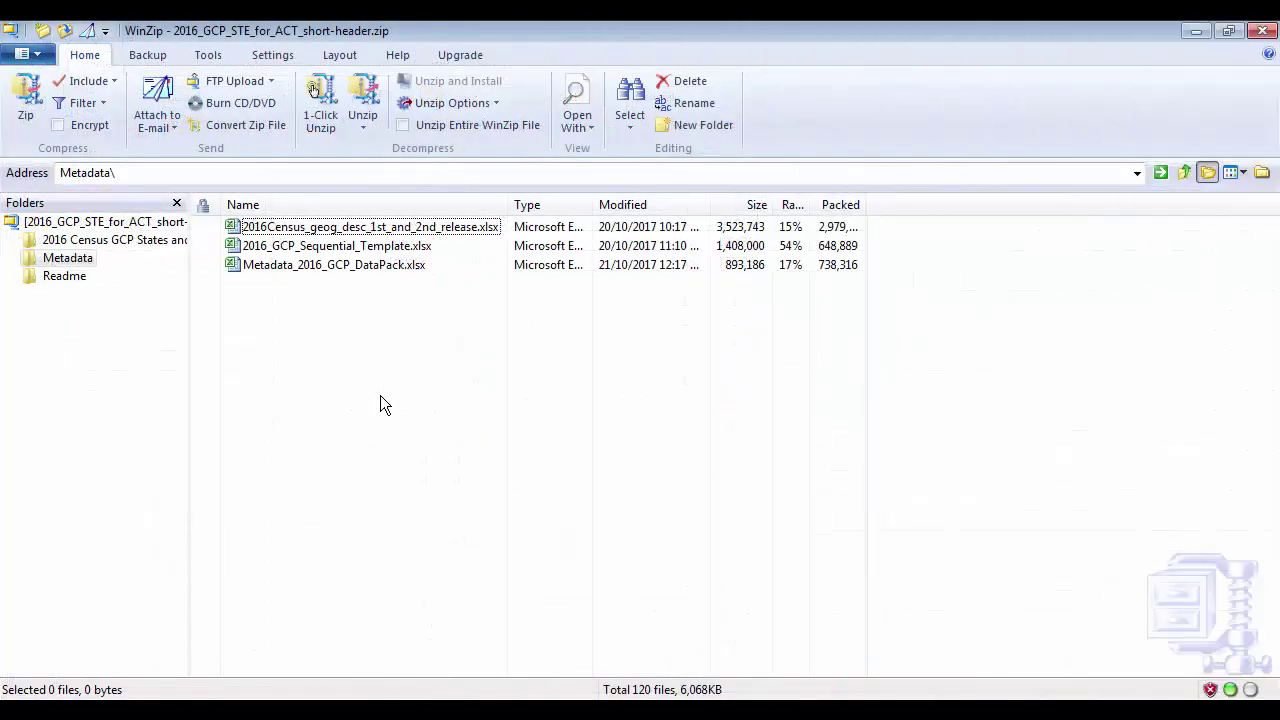
Open 2016_GCP_Sequential_Template.xlsx in Excel, scan the Cover sheet, and view the G 01a table.
{"action": "double_click", "coordinate": [380, 246]}
{"action": "left_click", "coordinate": [695, 366]}
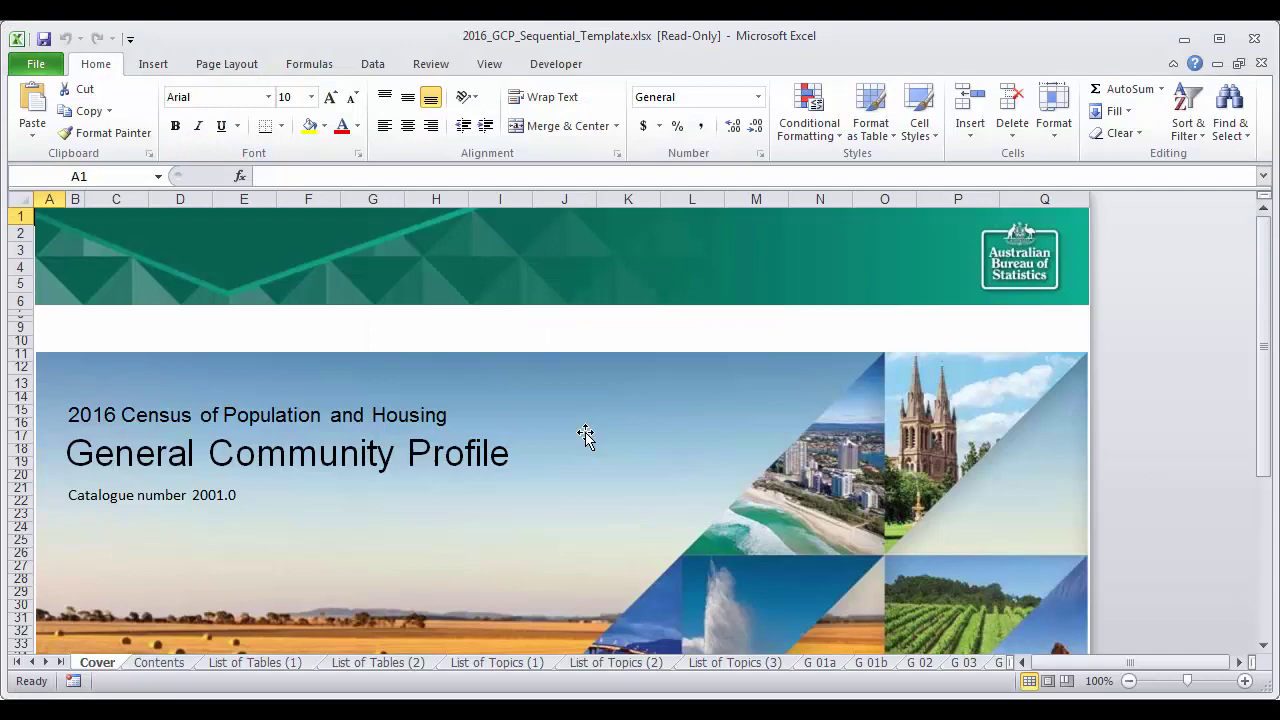
{"action": "scroll", "coordinate": [1163, 467], "scroll_direction": "down", "scroll_amount": 4}
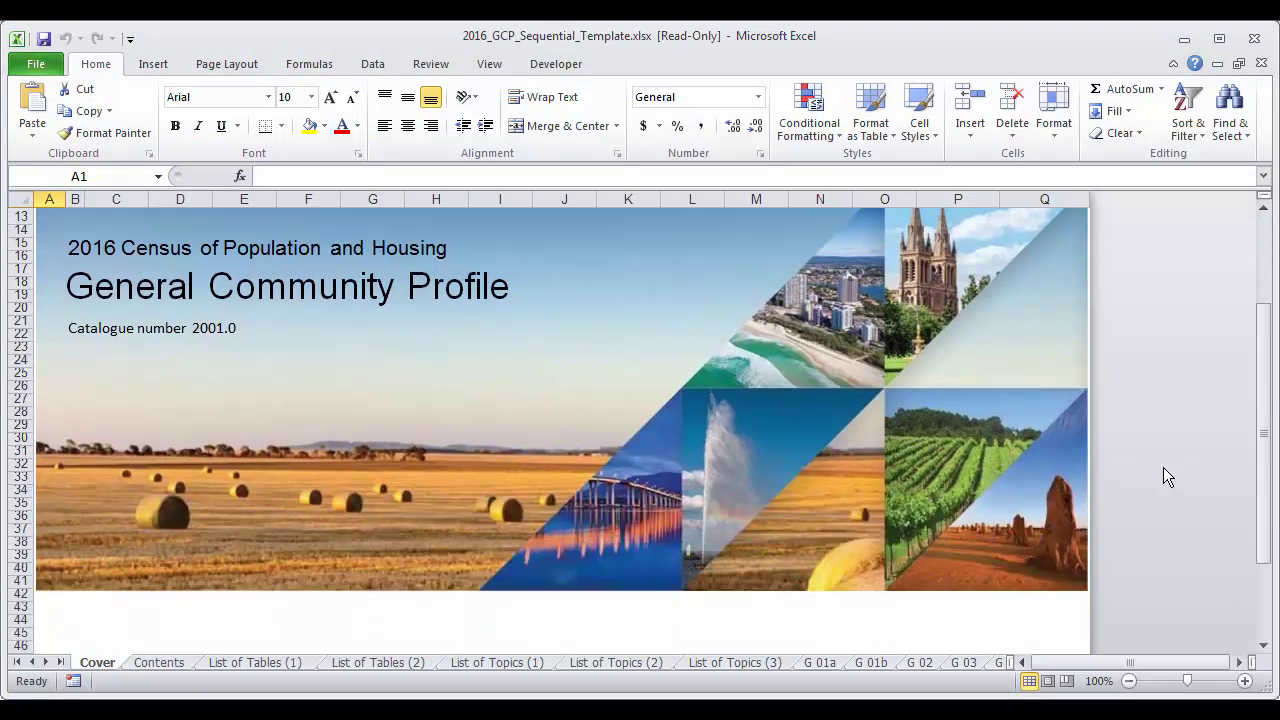
{"action": "left_click", "coordinate": [820, 663]}
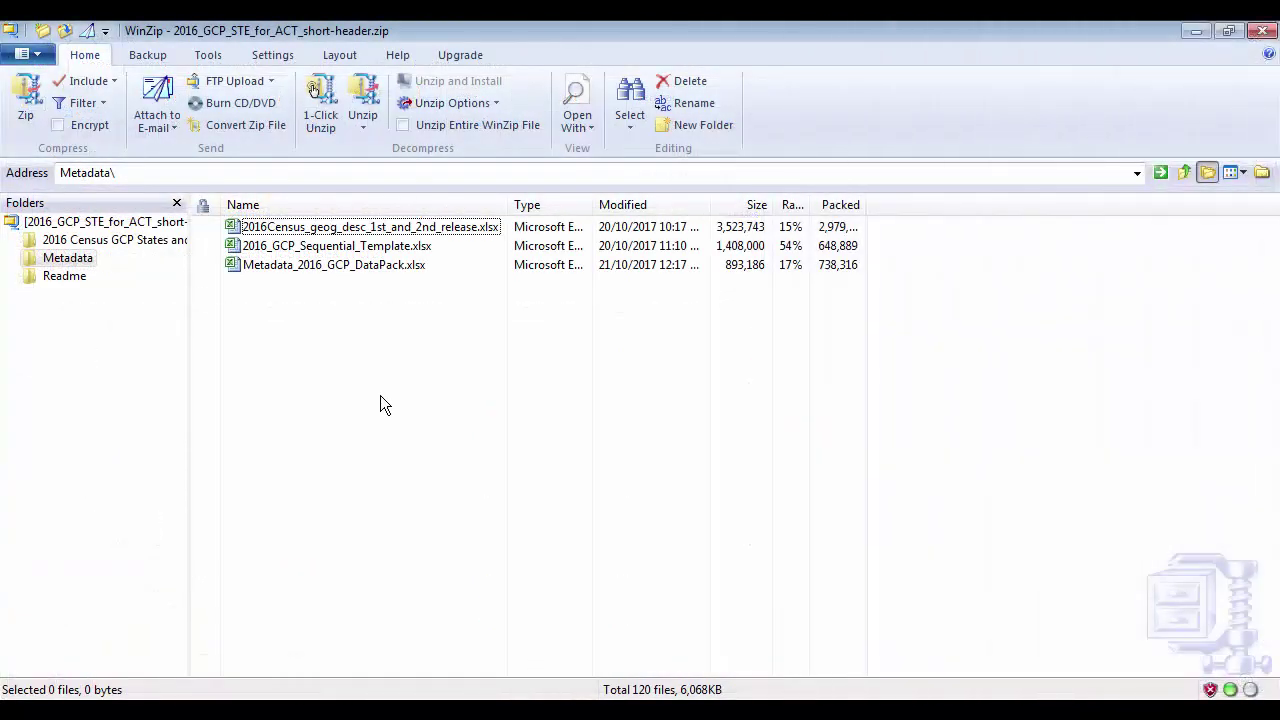
Open Metadata_2016_GCP_DataPack.xlsx in Excel and view its Cell descriptors information sheet.
{"action": "left_click", "coordinate": [335, 273]}
{"action": "double_click", "coordinate": [335, 265]}
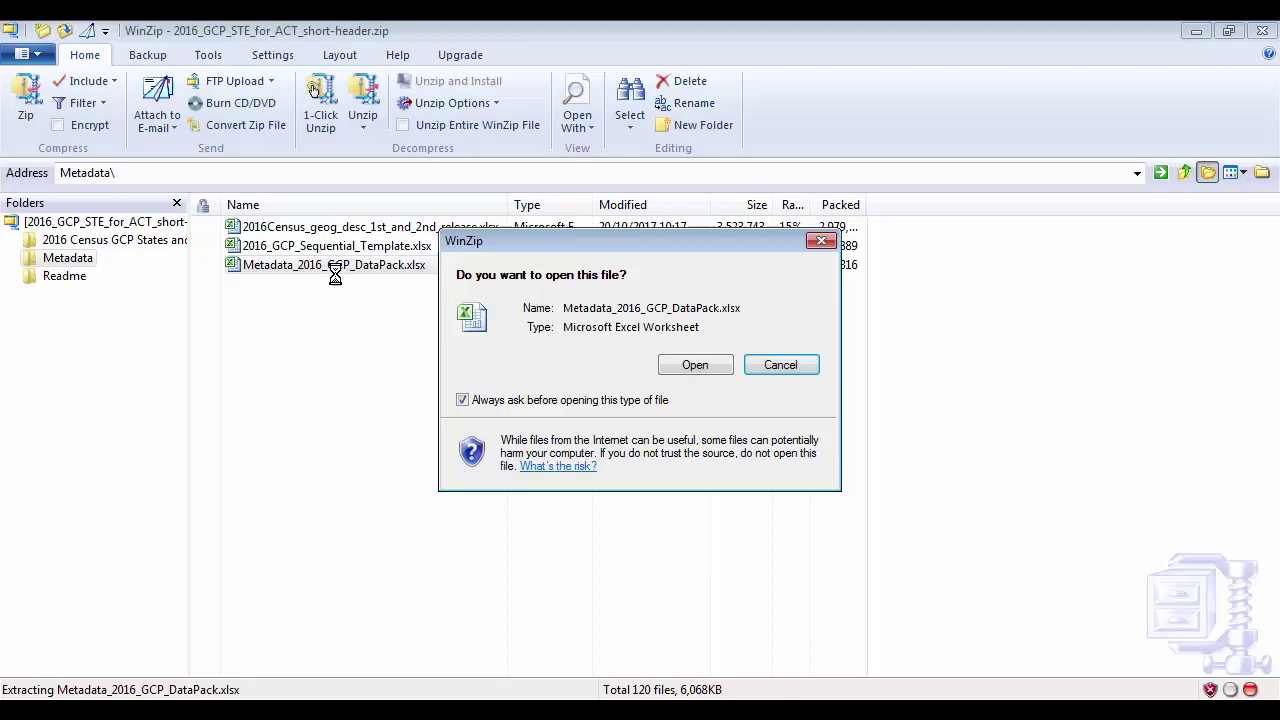
{"action": "left_click", "coordinate": [710, 365]}
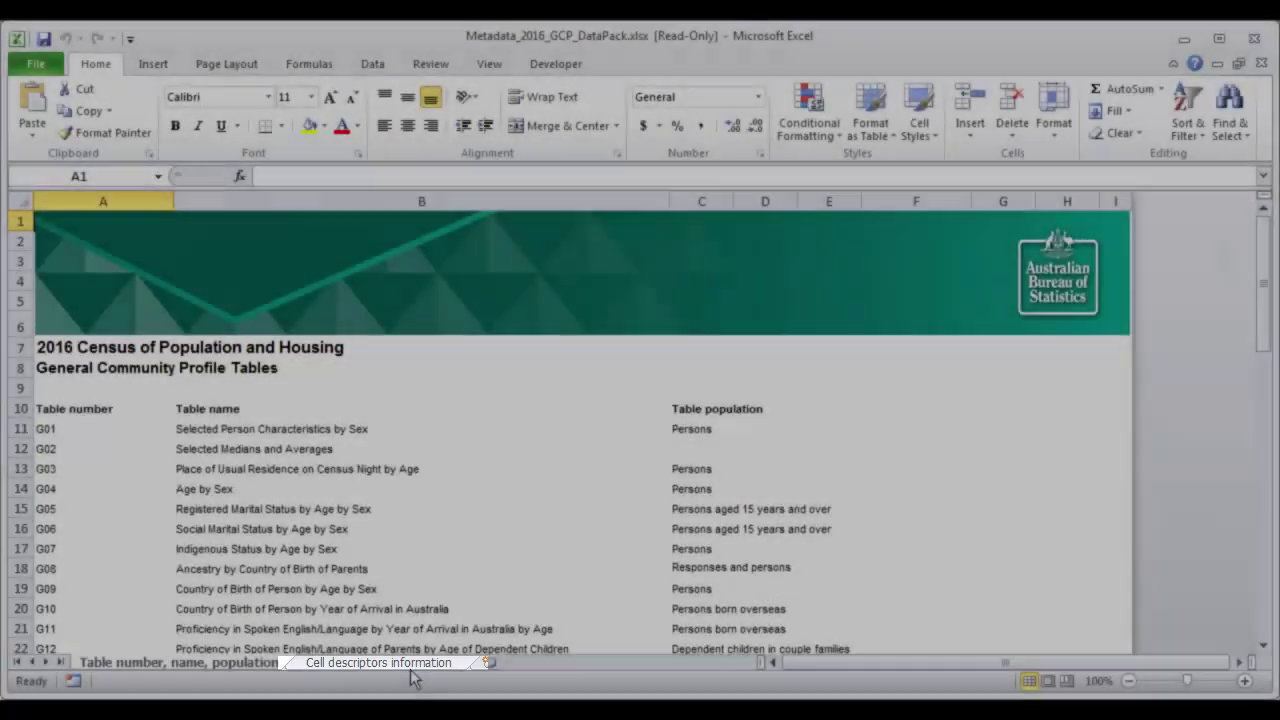
{"action": "left_click", "coordinate": [406, 664]}
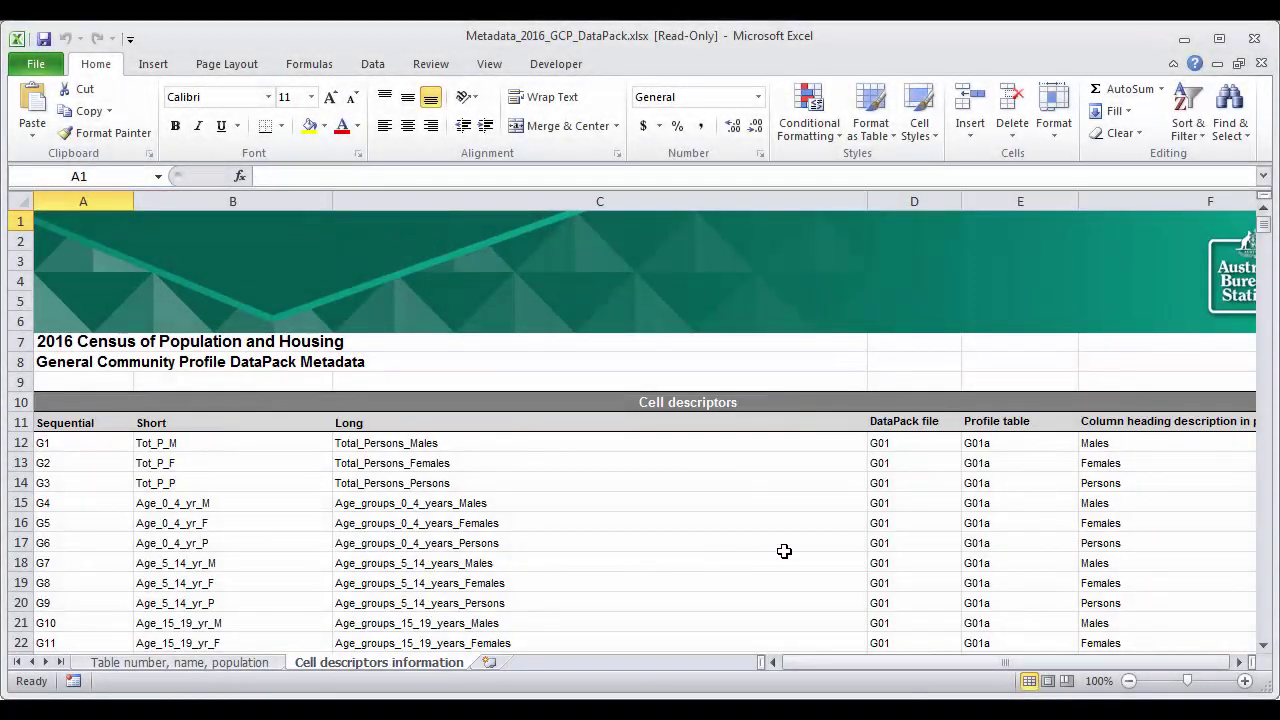